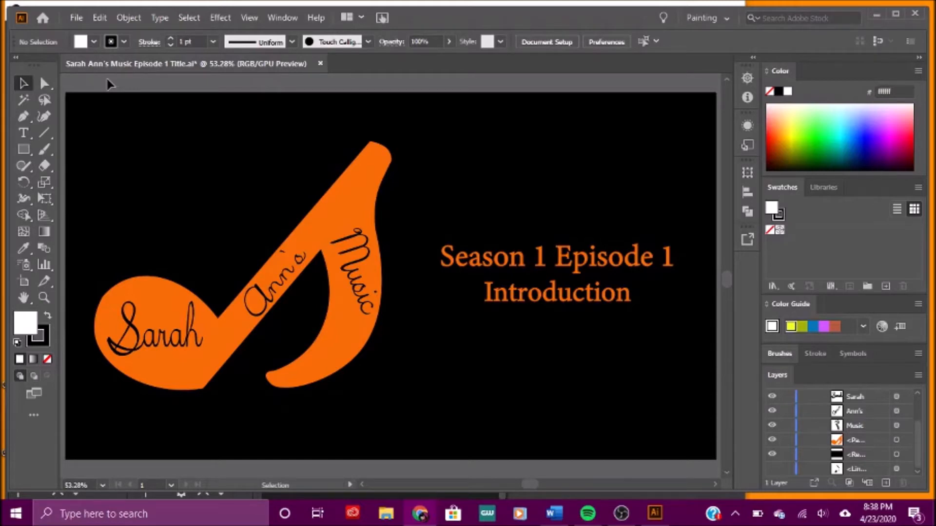
Start setting up a new document and choose pixels as its unit of measurement
left_click(72, 21)
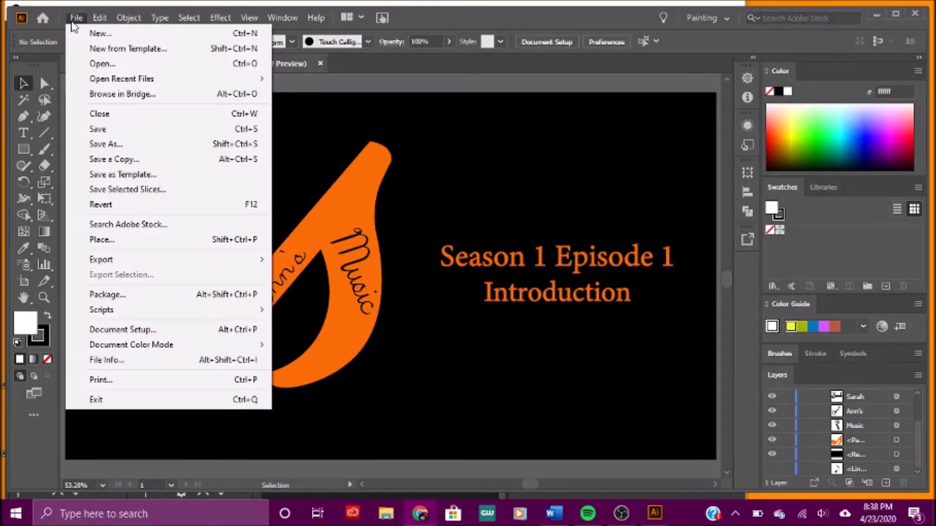
left_click(81, 34)
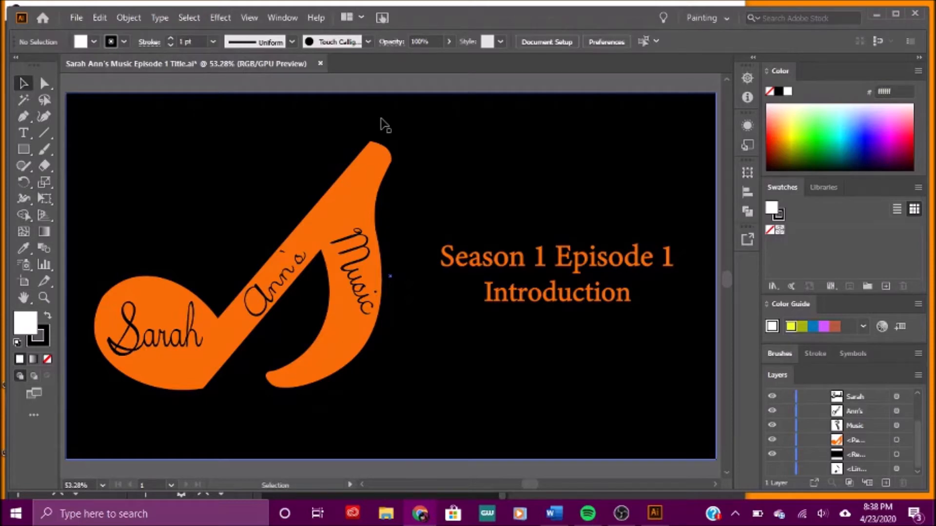
key("ctrl+n")
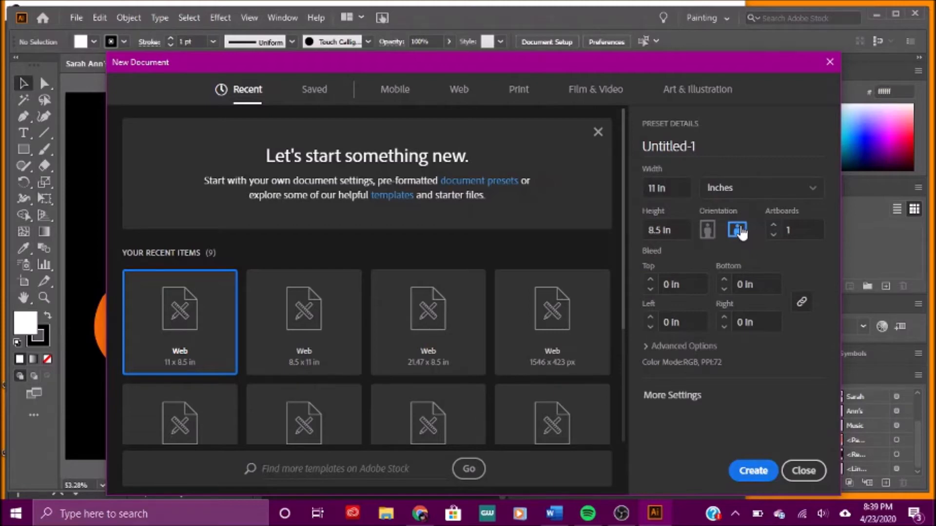
left_click(735, 194)
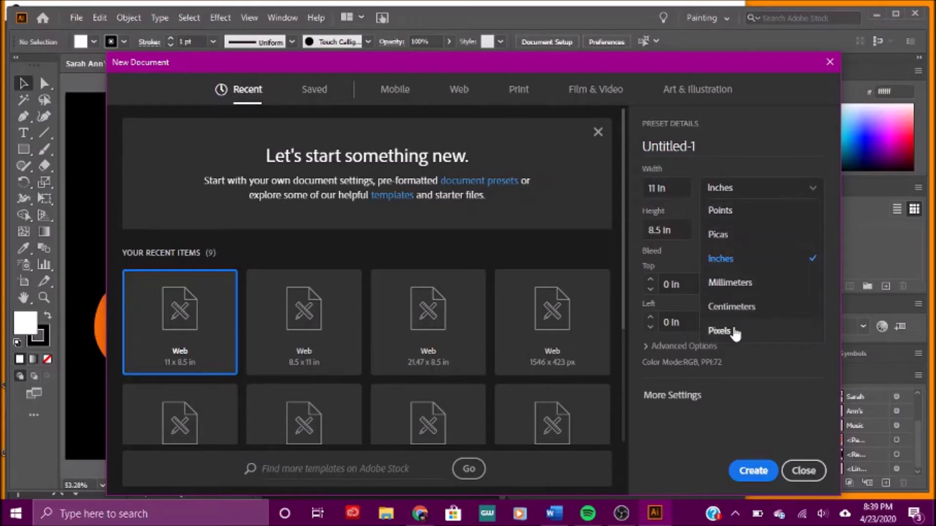
left_click(721, 331)
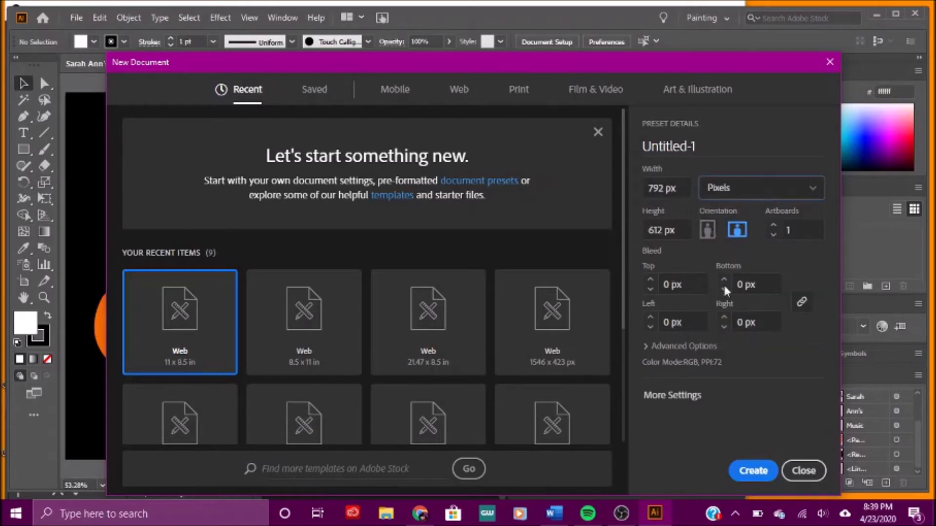
Set the new document's width to 1280 px and height to 720 px, and create it
left_click(665, 188)
left_click(664, 188)
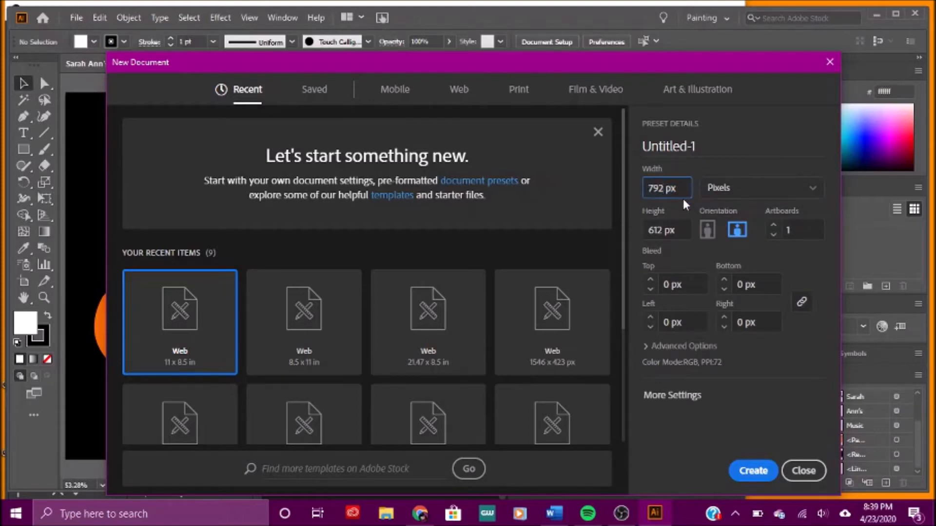
key("BackSpace")
type("1280")
key("Tab")
key("BackSpace")
key("BackSpace")
key("BackSpace")
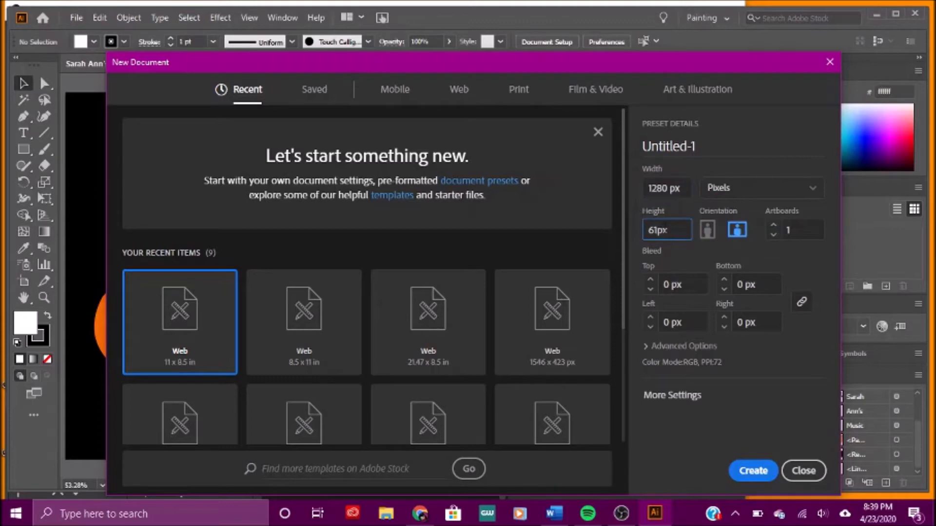
type("720")
left_click(756, 472)
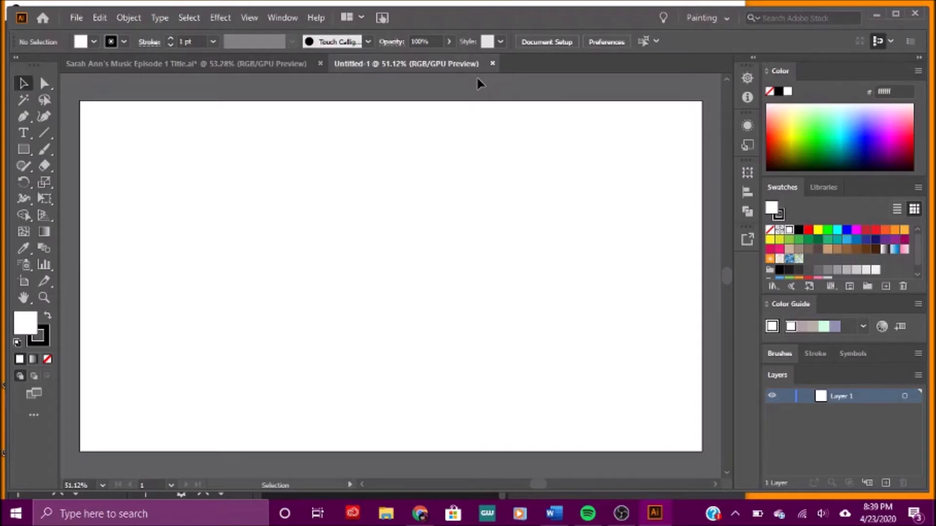
Draw a rectangle covering the whole artboard of the new document, fill it with black, and deselect it
key("ctrl+Tab")
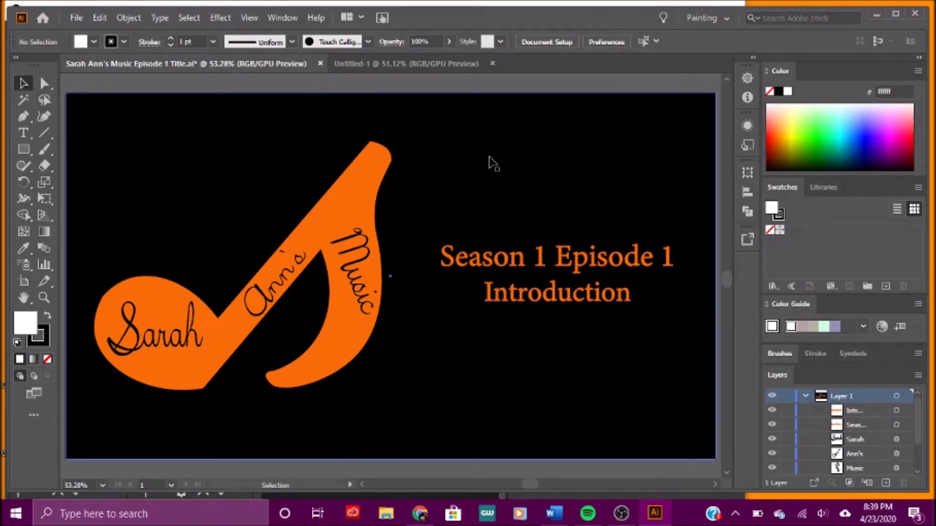
left_click(428, 64)
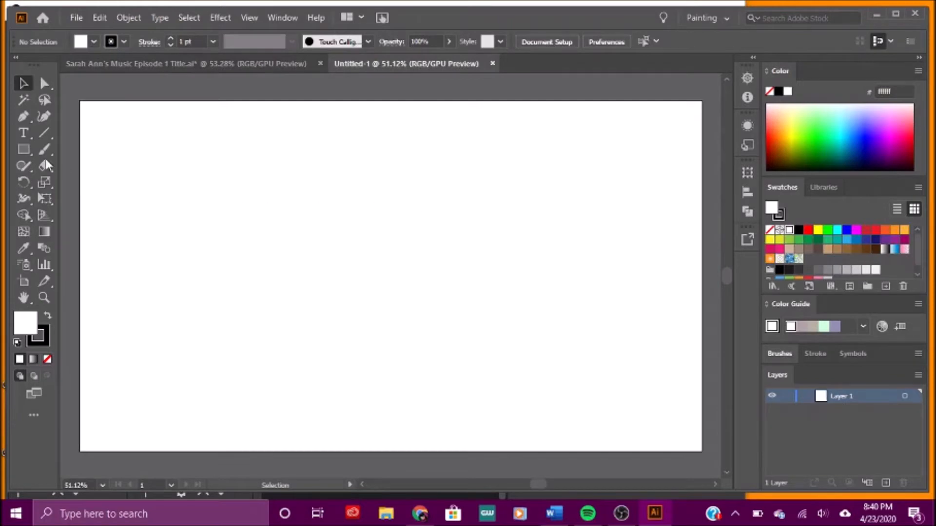
left_click(15, 147)
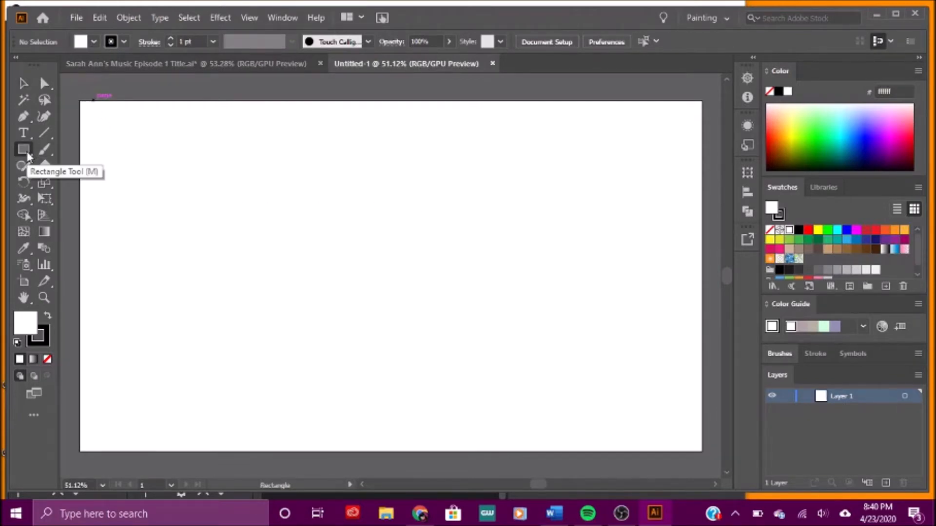
left_click_drag(80, 101, 702, 451)
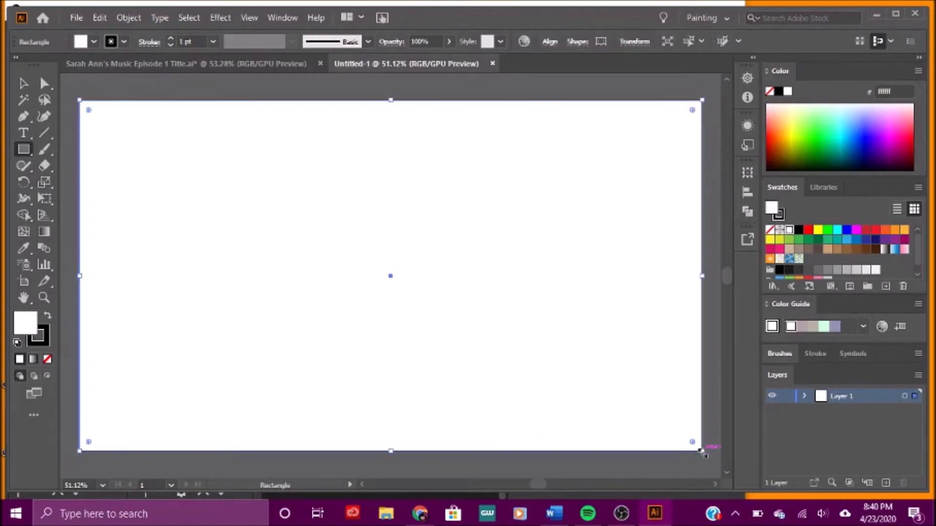
left_click(779, 91)
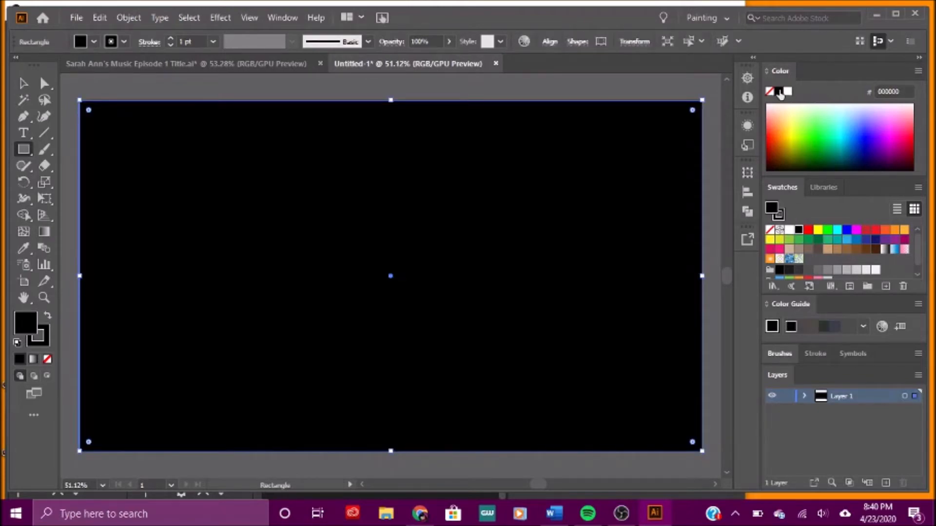
left_click(23, 83)
left_click(122, 90)
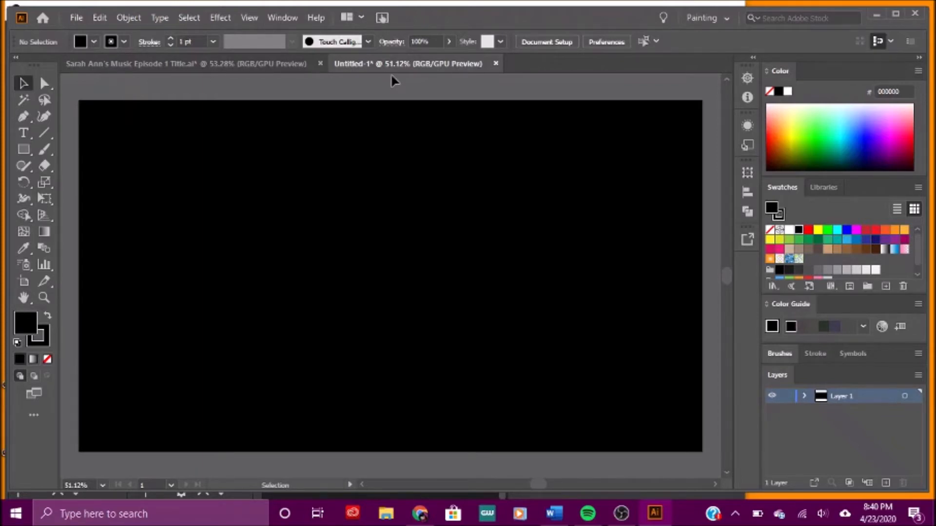
Examine the logo shape and lettering in the Episode 1 Title document with its black background hidden, and return to the new document
left_click(273, 67)
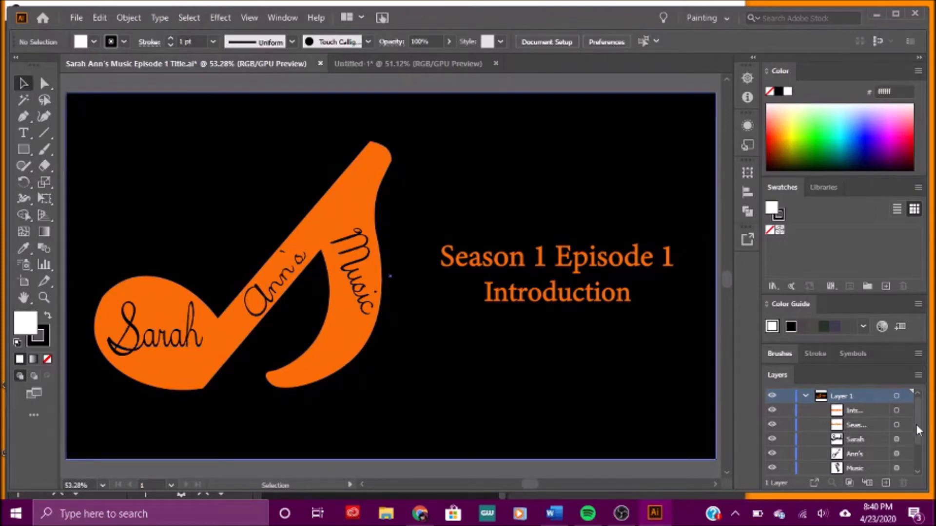
left_click_drag(916, 424, 917, 459)
left_click(773, 453)
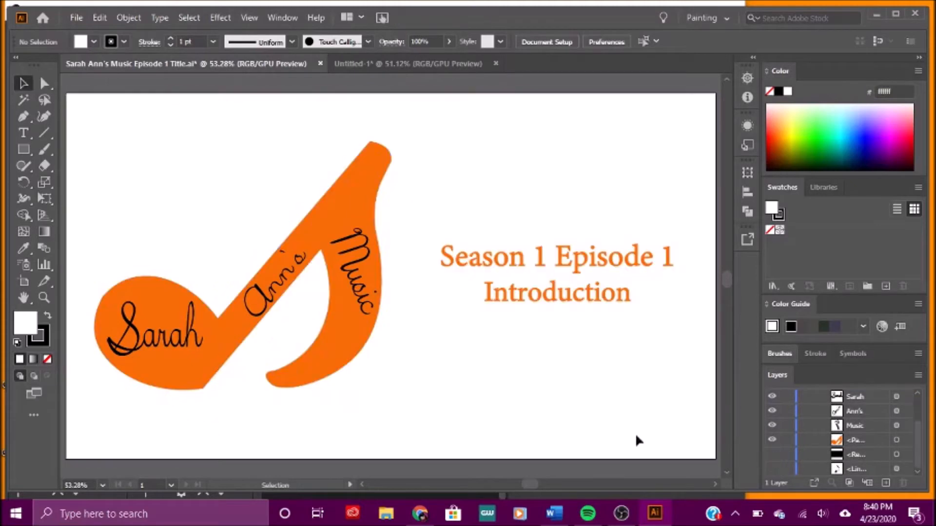
left_click(188, 353)
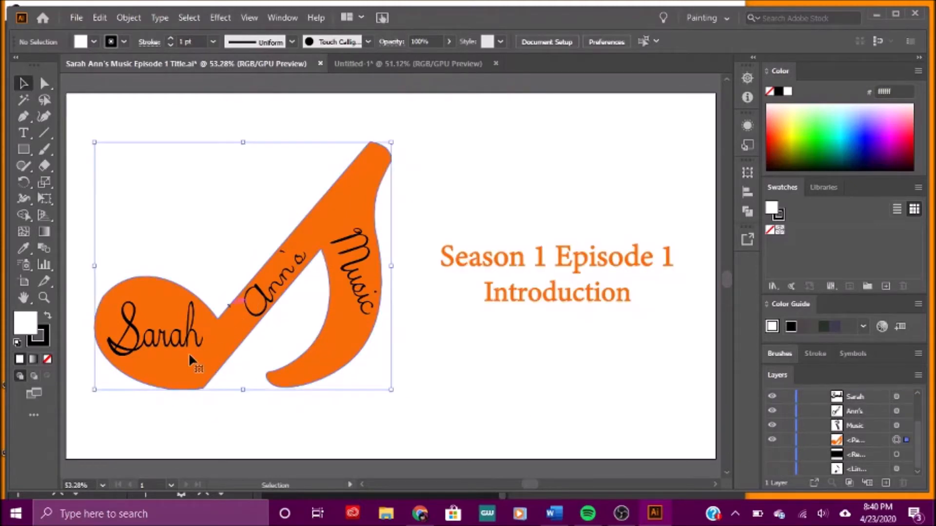
left_click(152, 336)
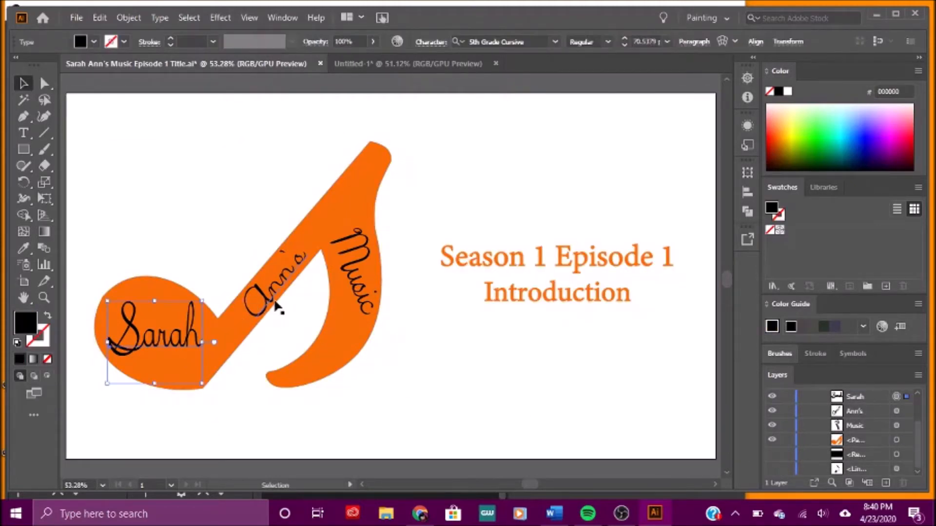
left_click(347, 258)
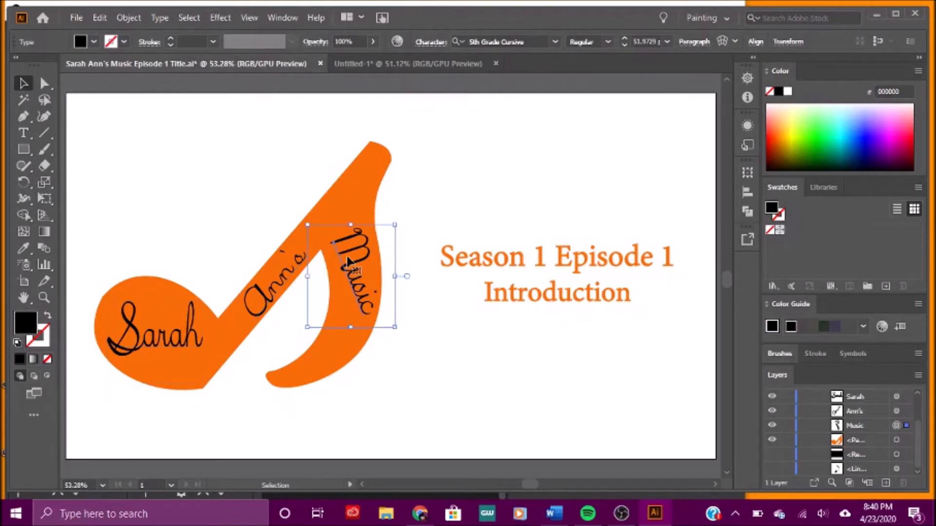
left_click(388, 63)
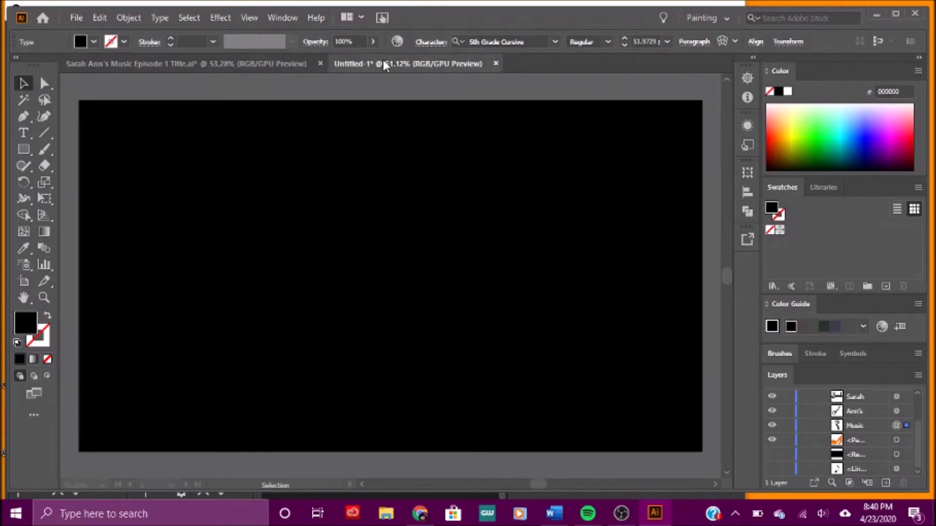
Open the Illustrator file Sarah Ann's Music Logo from the Sarah Ann's Music folder on Google Drive
left_click(78, 19)
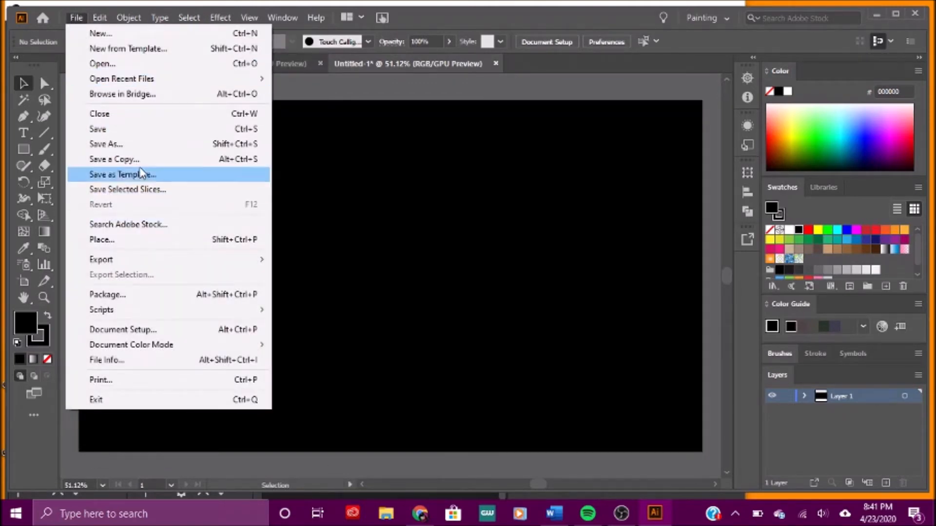
left_click(122, 66)
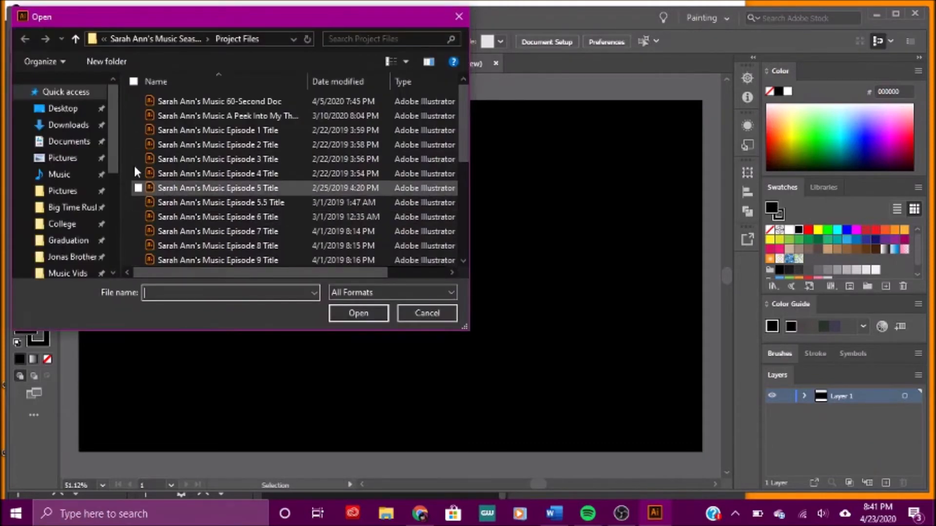
left_click_drag(116, 123, 116, 148)
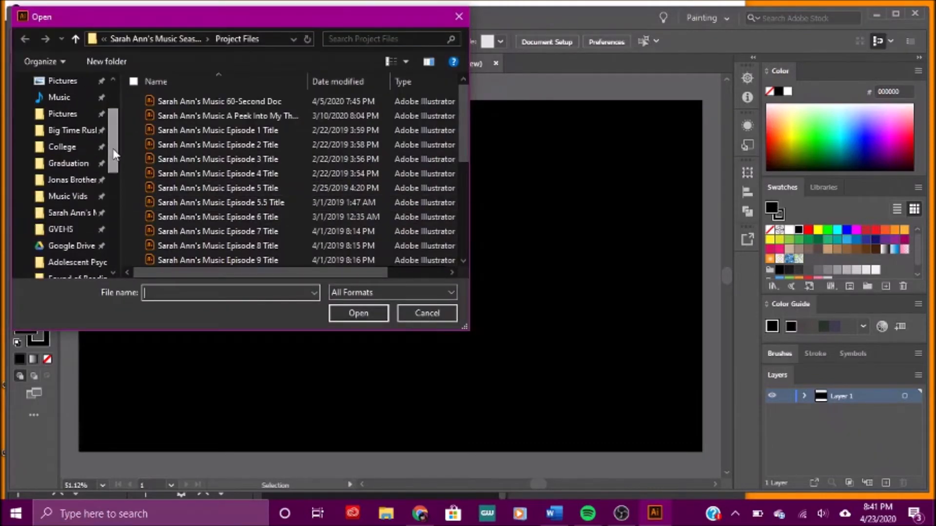
left_click(72, 214)
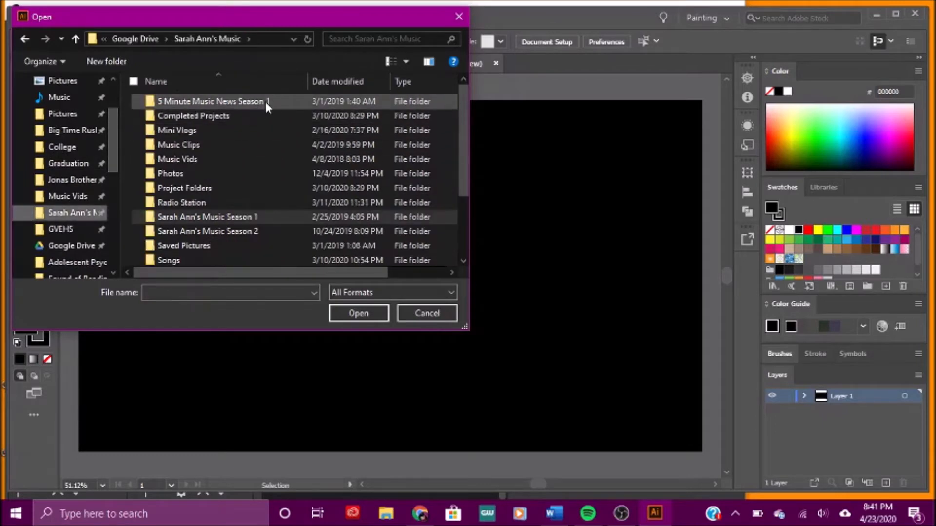
double_click(221, 189)
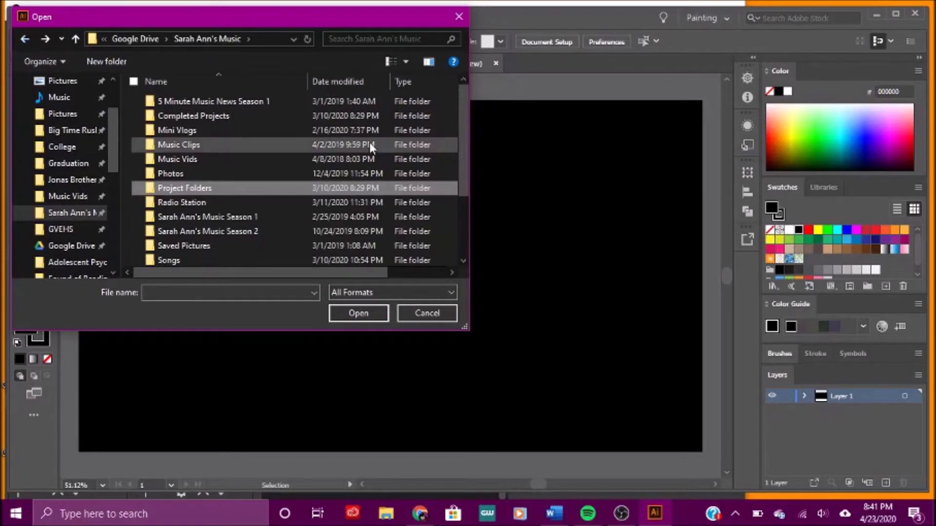
left_click_drag(461, 122, 461, 189)
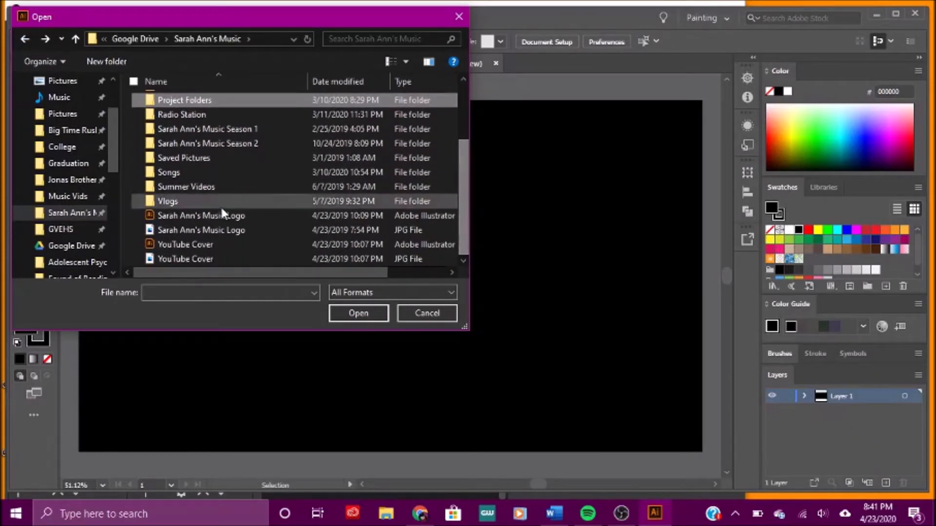
double_click(250, 215)
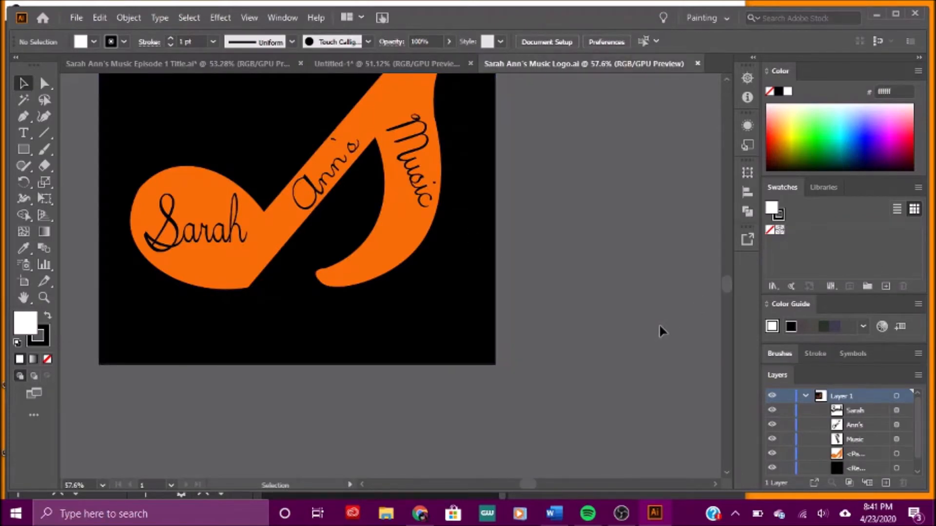
Hide the black background rectangle in the logo document
scroll(658, 325, "up", 5)
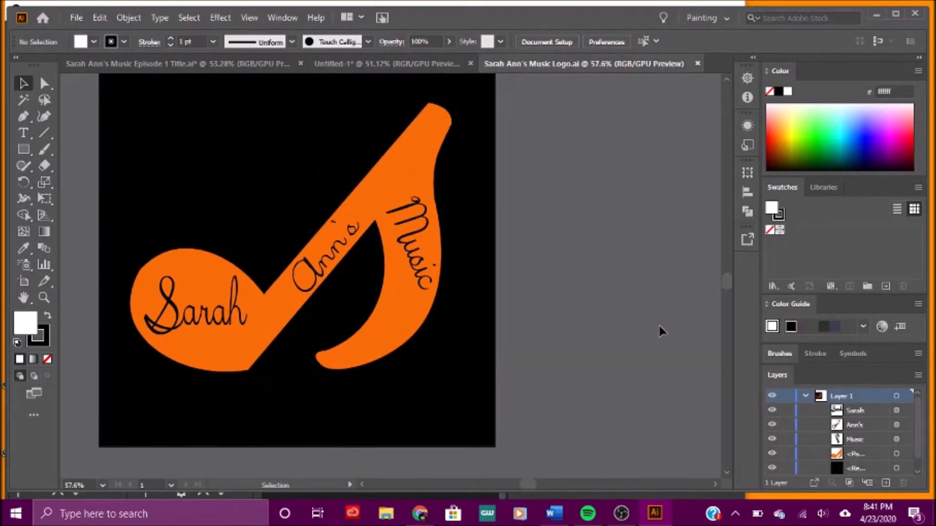
scroll(661, 336, "up", 1)
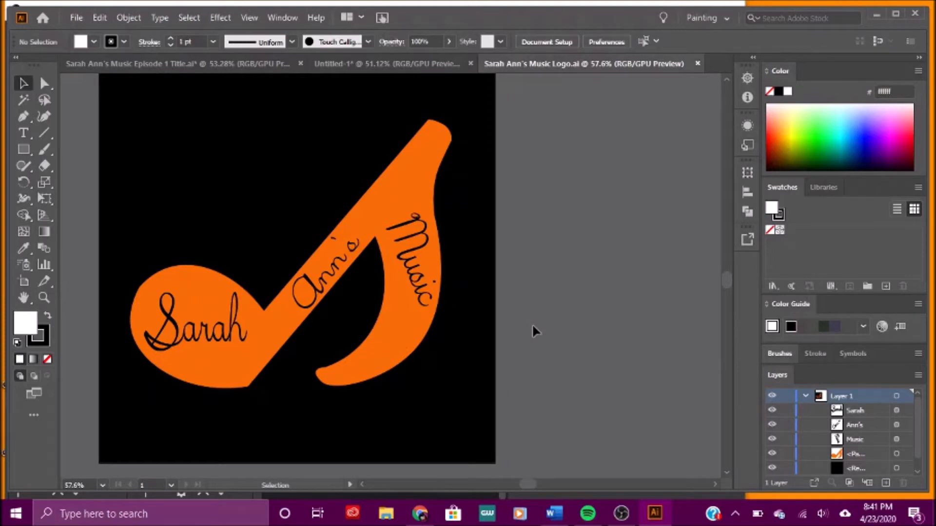
left_click(772, 468)
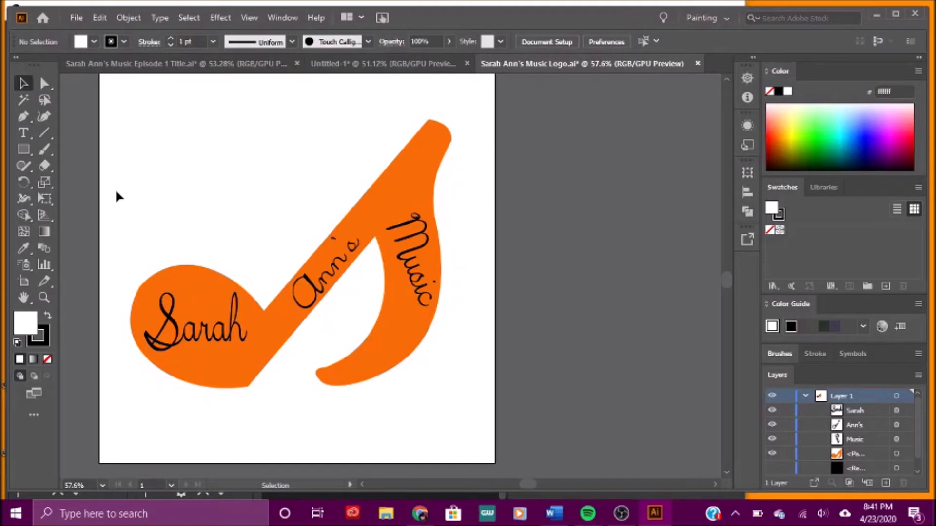
Select the orange music note with its lettering, float the logo document's window, and copy the artwork onto the new document's black artboard
left_click_drag(116, 192, 469, 381)
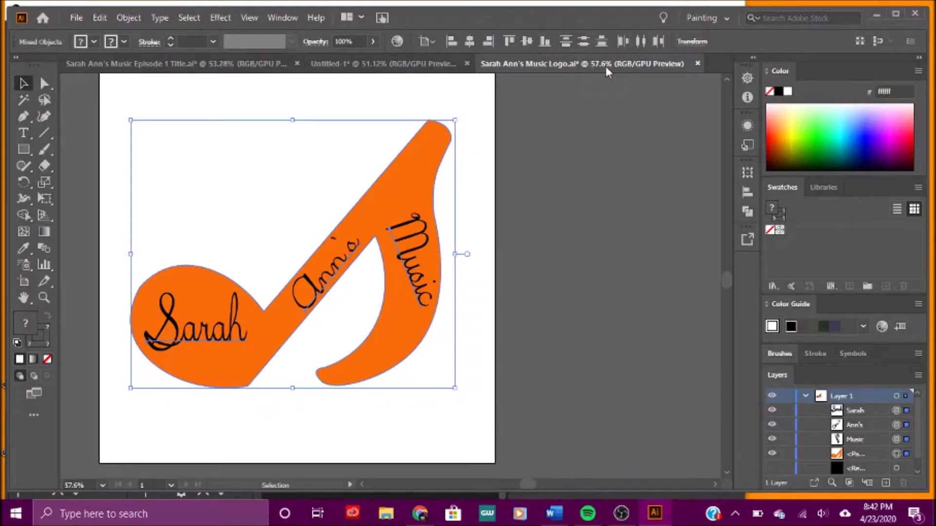
left_click_drag(603, 69, 440, 177)
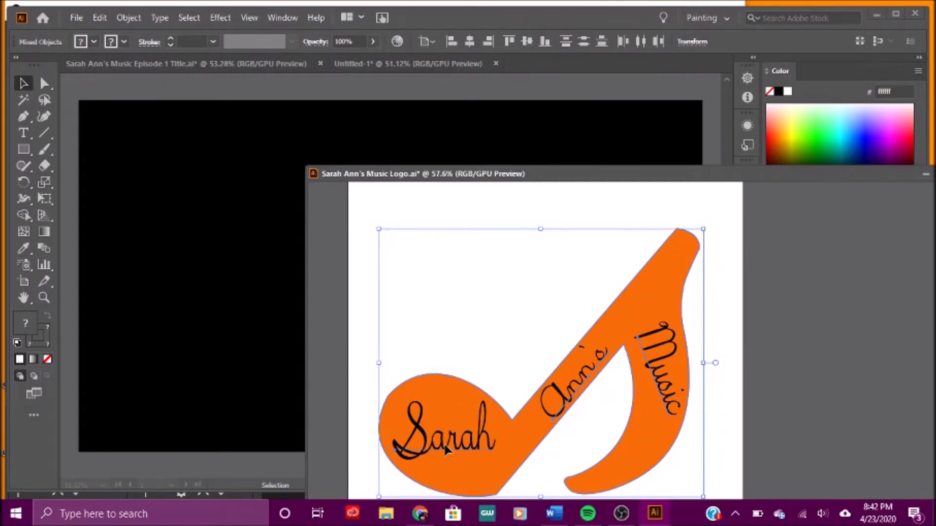
left_click_drag(440, 442, 198, 269)
Close the logo document without saving its changes
left_click_drag(677, 178, 451, 123)
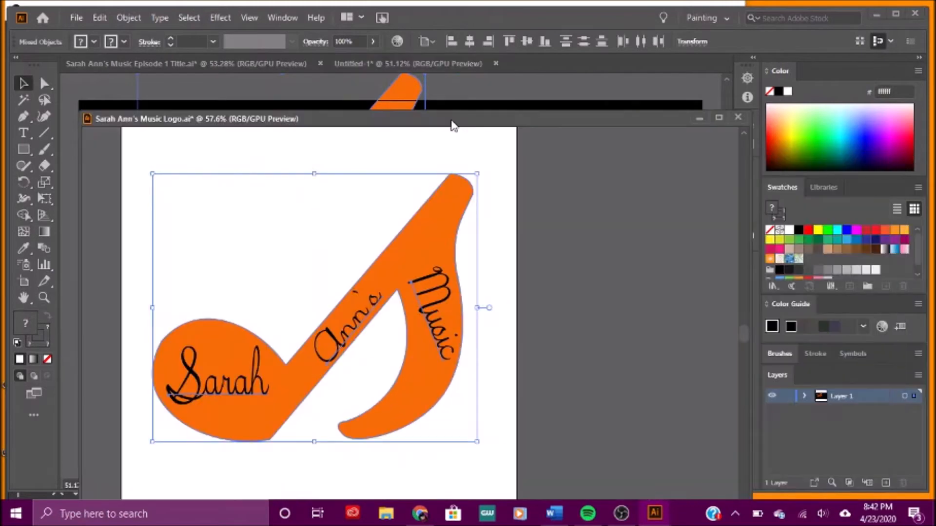
left_click(738, 118)
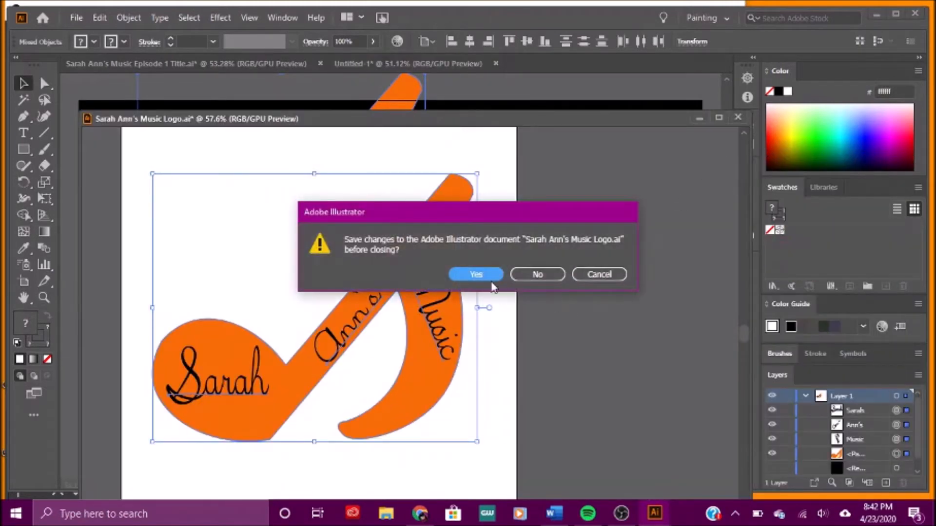
left_click(535, 274)
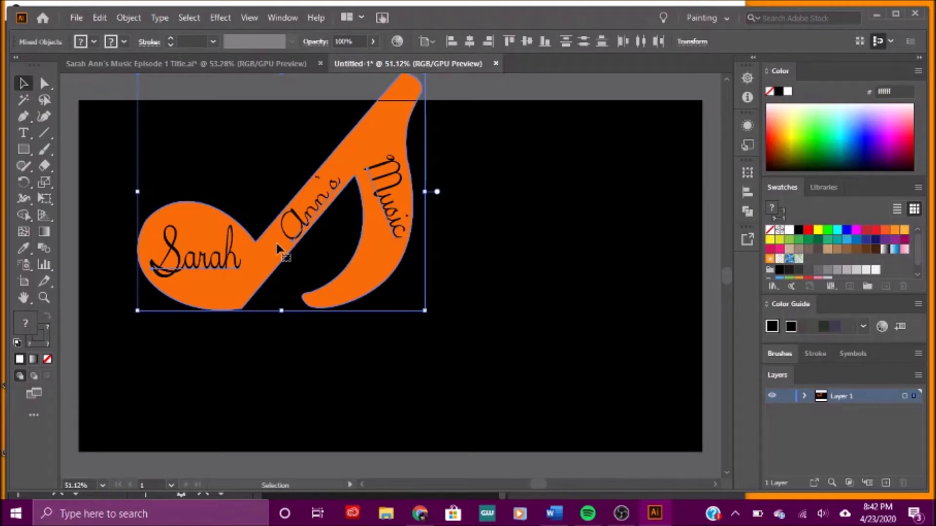
Expand Layer 1 and toggle the black background rectangle's visibility to compare the artwork with and without it
left_click(804, 396)
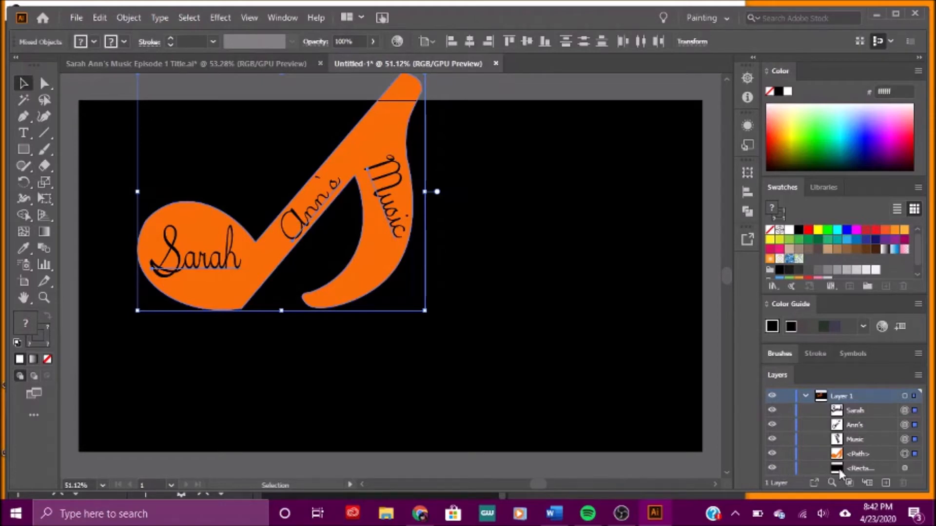
left_click(772, 468)
left_click(772, 468)
left_click(772, 469)
left_click(773, 468)
left_click(772, 469)
left_click(773, 469)
left_click(772, 468)
left_click(772, 469)
left_click(772, 469)
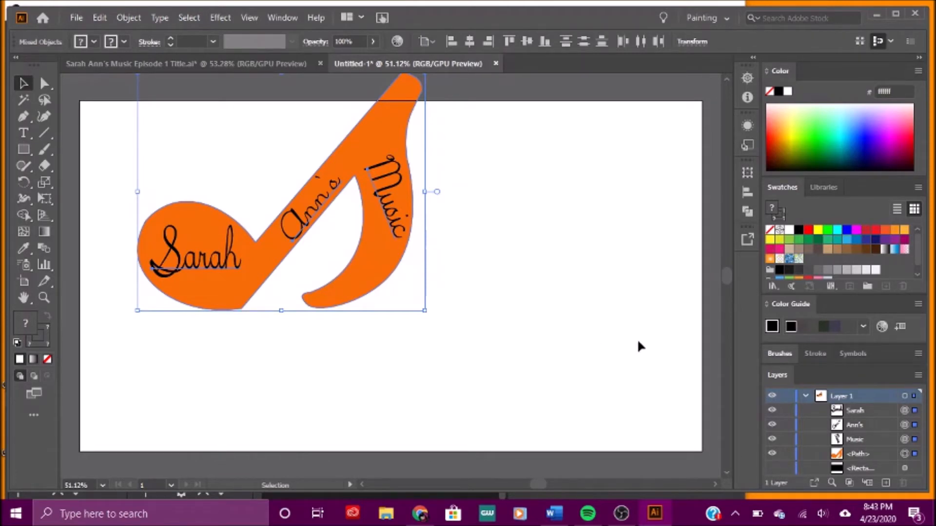
left_click(772, 468)
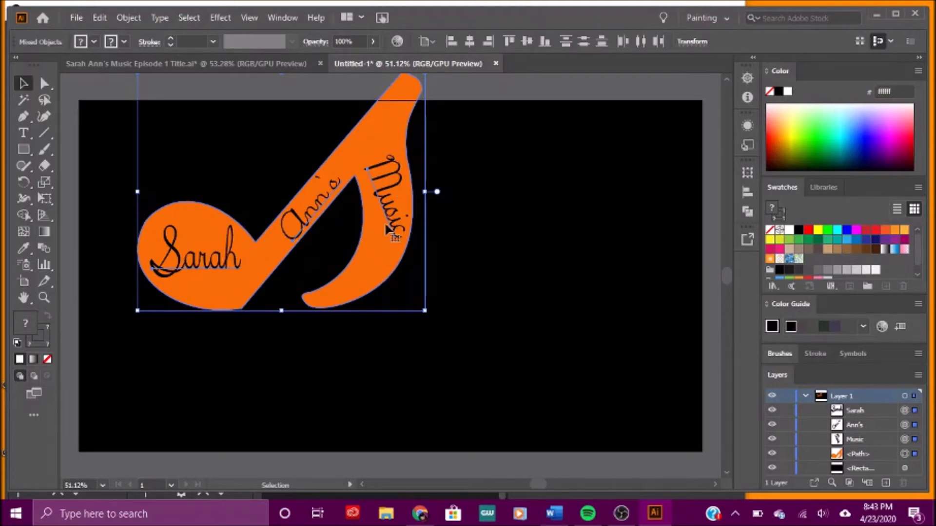
left_click(772, 468)
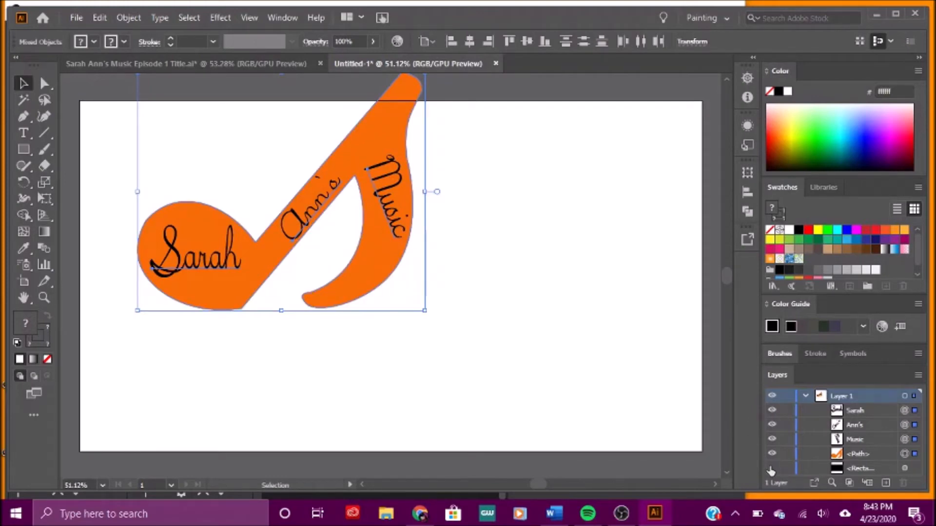
left_click(772, 468)
Move the orange music note logo down so it lies fully inside the artboard's left half, and deselect it
left_click_drag(222, 261, 190, 333)
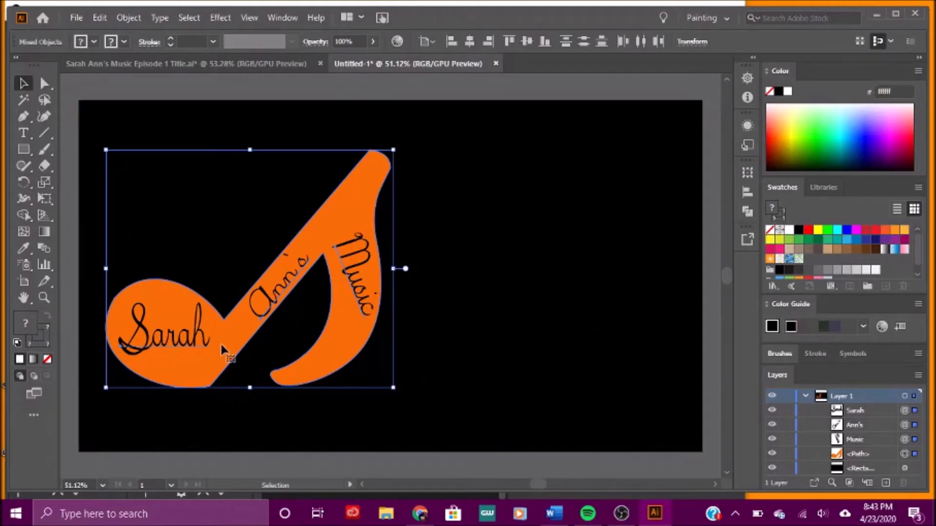
left_click(196, 82)
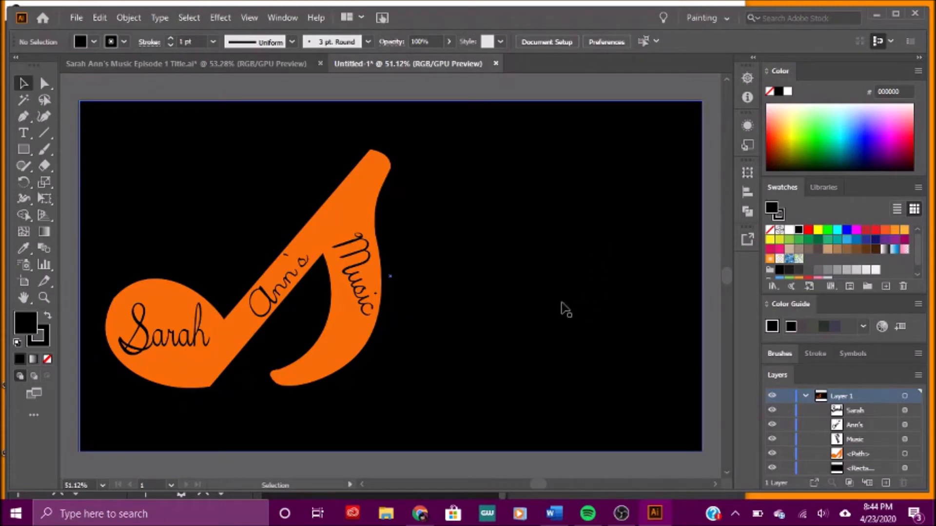
Switch to the Sarah Ann's Music Episode 1 Title document and show its black background rectangle
left_click(206, 62)
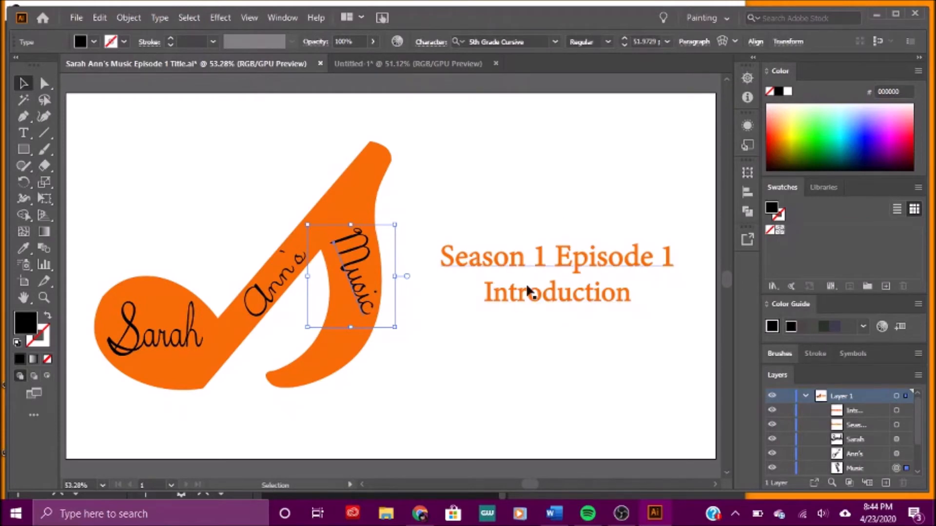
left_click_drag(916, 409, 916, 446)
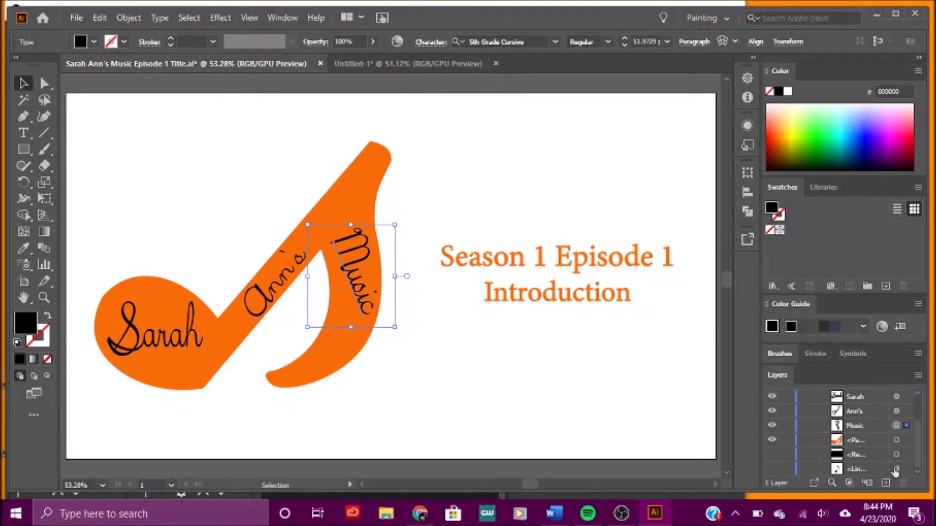
left_click(771, 455)
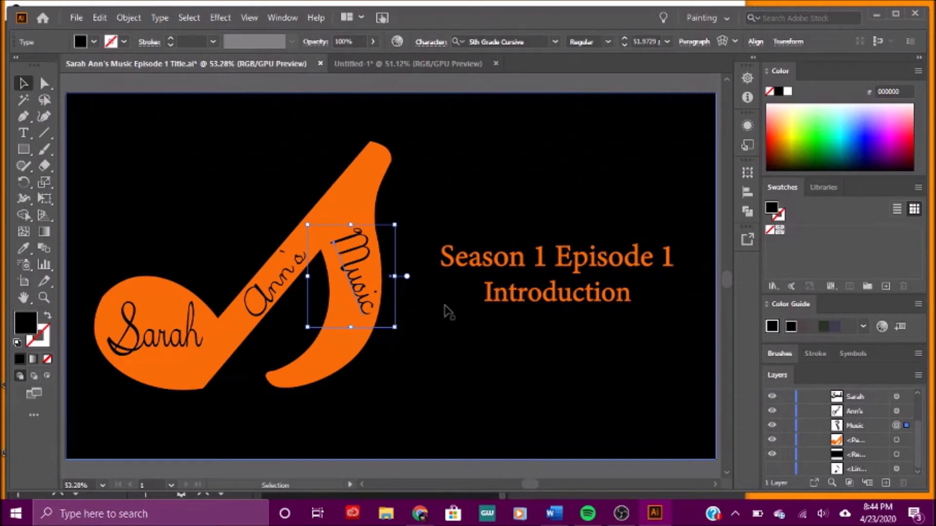
Examine the separate text objects "Season 1 Episode 1" and "Introduction" and the character settings of the first line
left_click(452, 285)
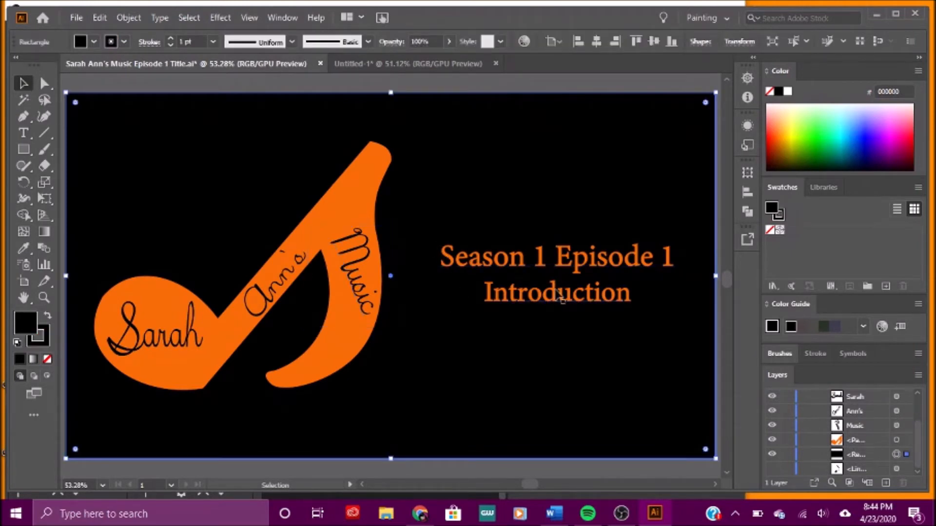
left_click(555, 267)
left_click(558, 298)
left_click(555, 269)
left_click(560, 306)
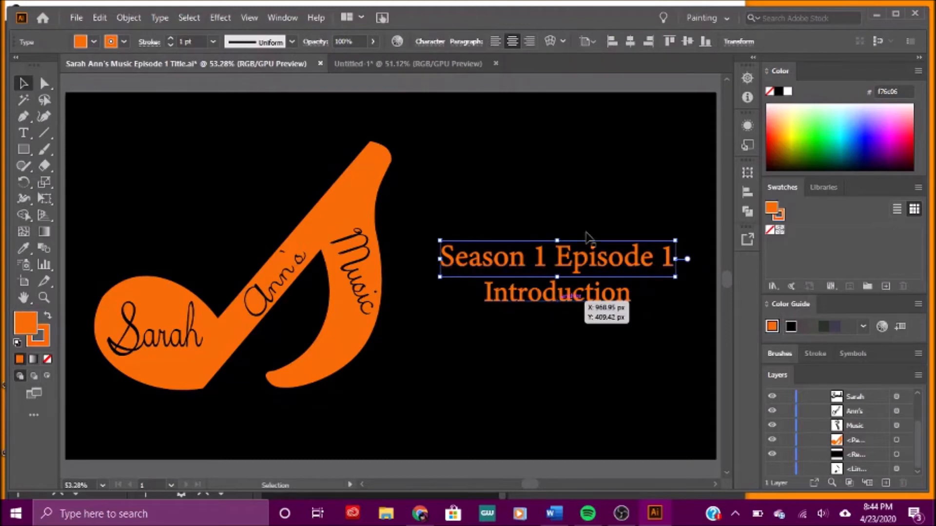
left_click(582, 264)
left_click(577, 300)
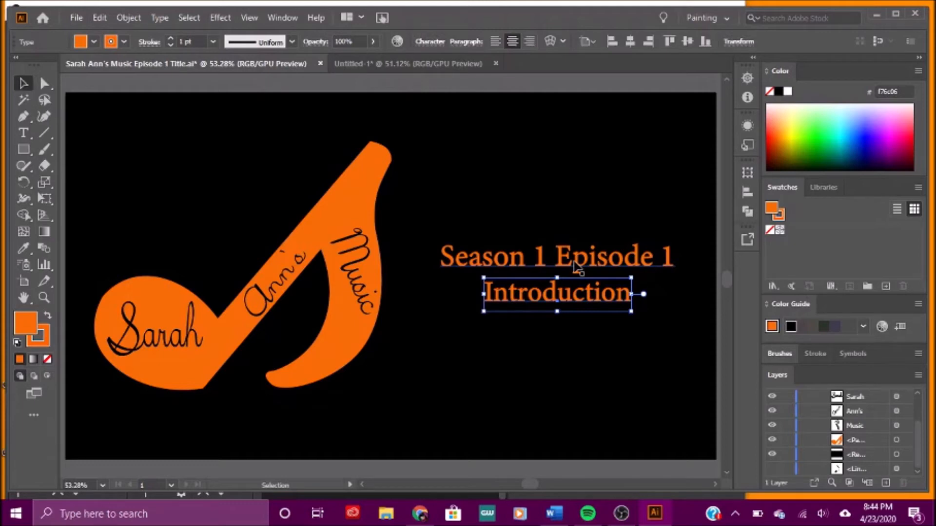
left_click(576, 267)
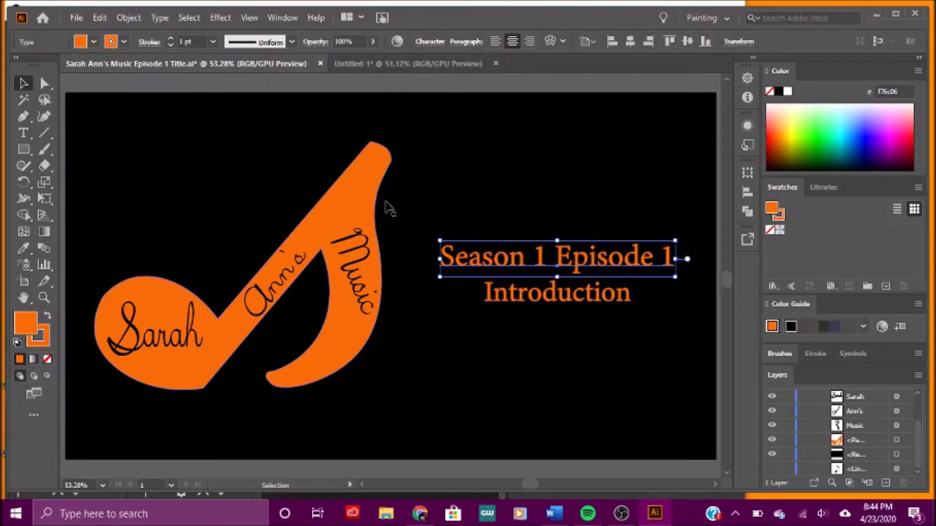
key("t")
left_click(529, 258)
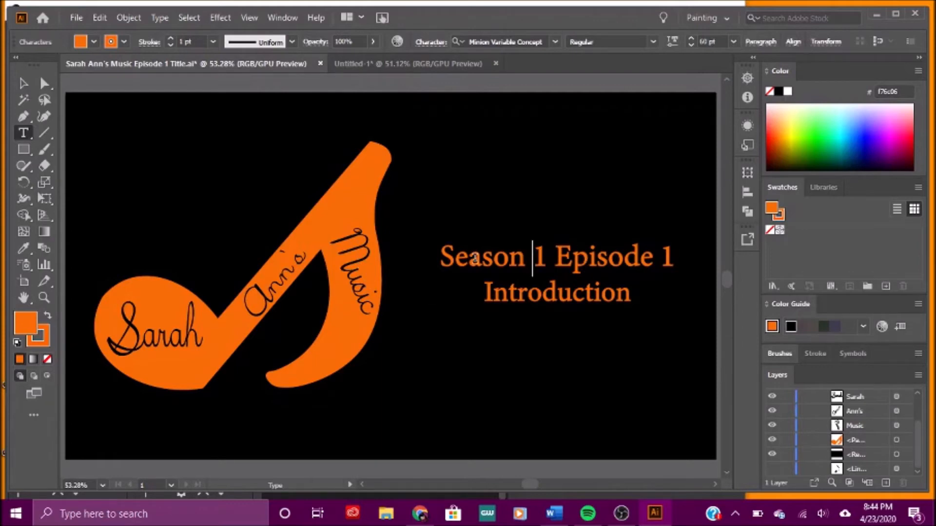
Return to the Untitled-1 document, add a text line beside the logo, and set its font size to 60 pt
left_click(375, 65)
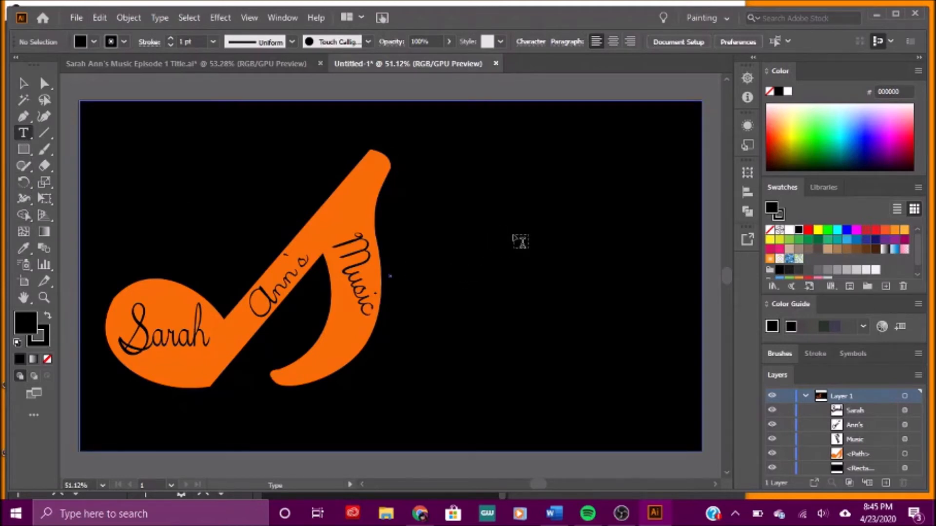
left_click(513, 233)
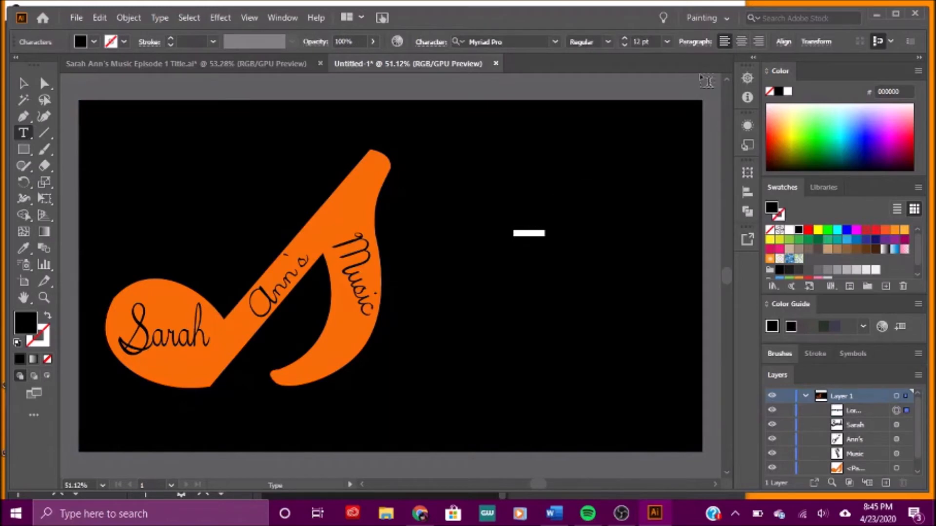
left_click(642, 41)
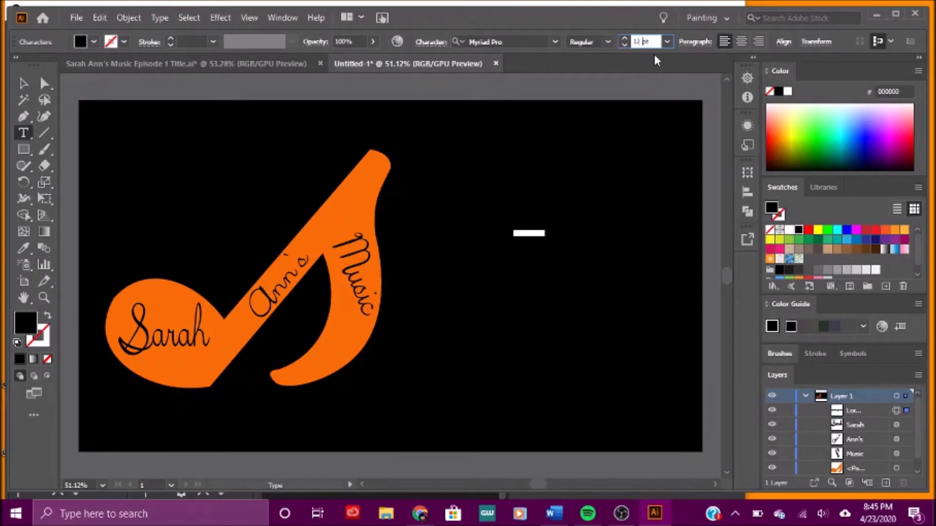
key("BackSpace")
key("BackSpace")
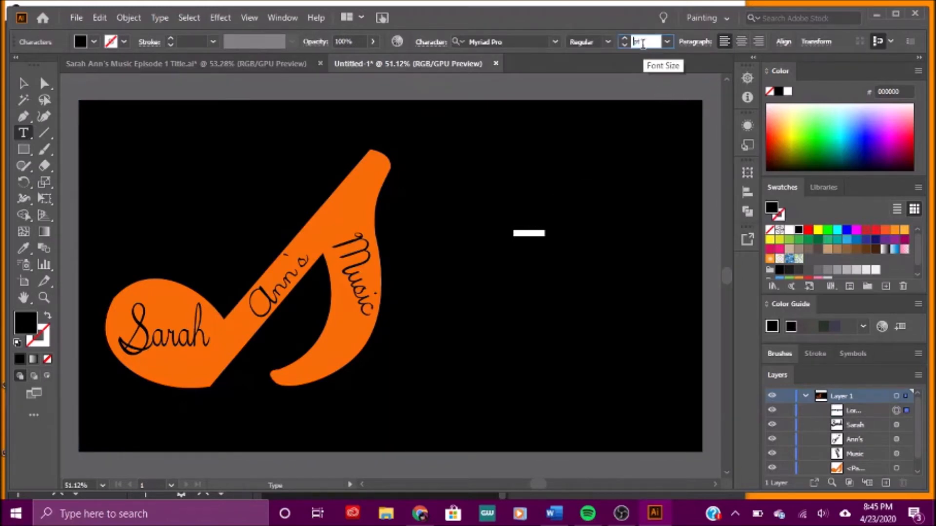
type("60")
key("Return")
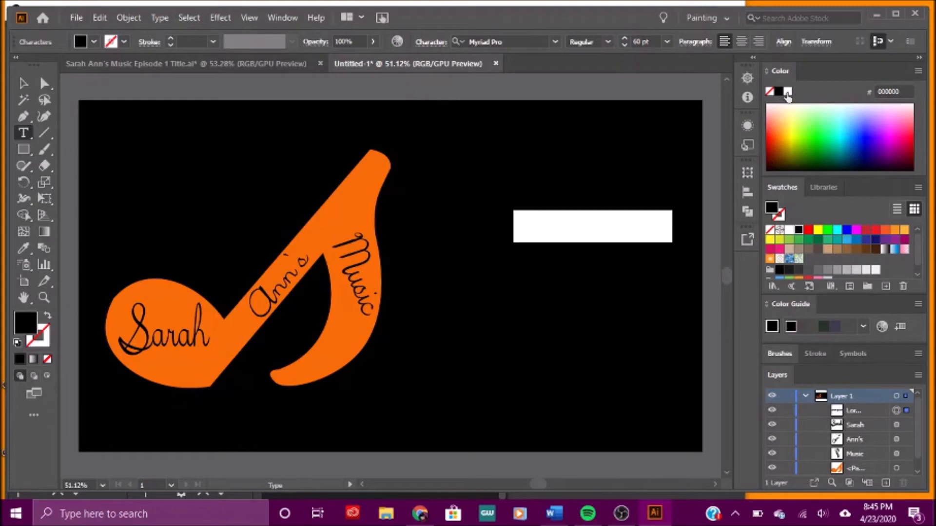
Apply the music note's orange colour to the placeholder text with the Eyedropper
left_click(22, 246)
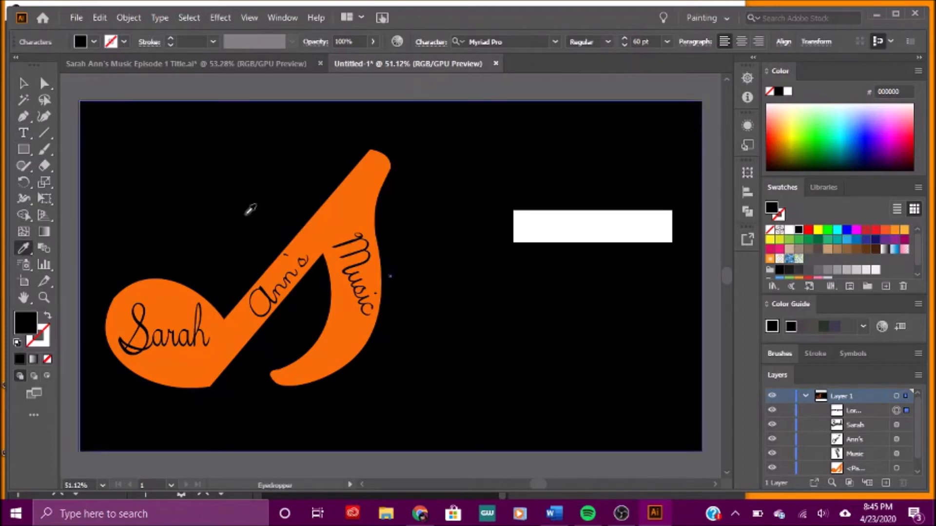
left_click(350, 203)
key("v")
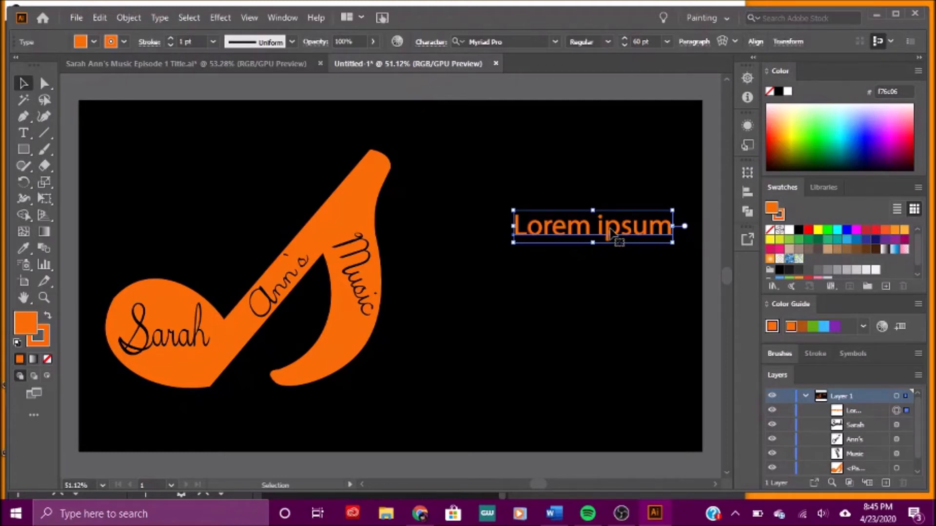
Delete the whole Lorem ipsum placeholder from the orange text line, keeping the text object open for editing
double_click(610, 229)
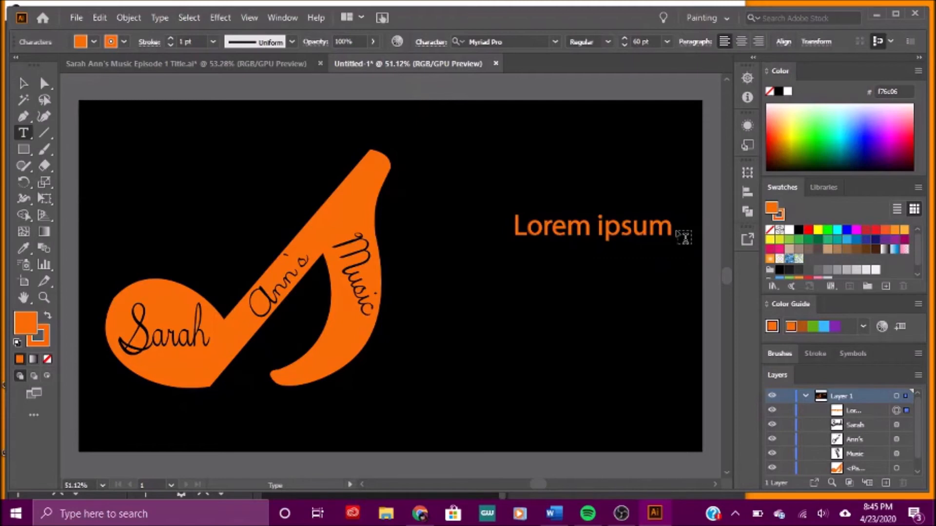
left_click(671, 229)
key("BackSpace")
key("BackSpace")
key("BackSpace")
key("BackSpace")
key("BackSpace")
key("BackSpace")
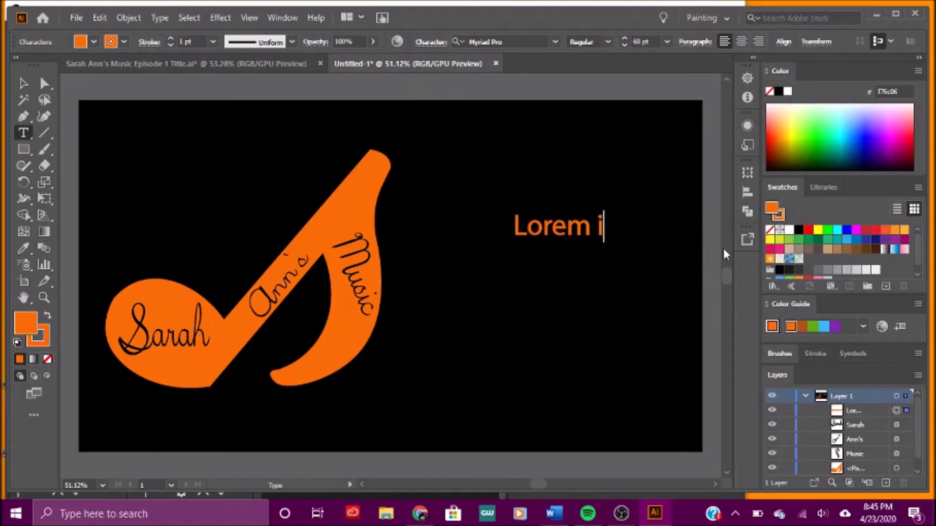
key("BackSpace")
key("BackSpace")
key("BackSpace")
key("BackSpace")
key("BackSpace")
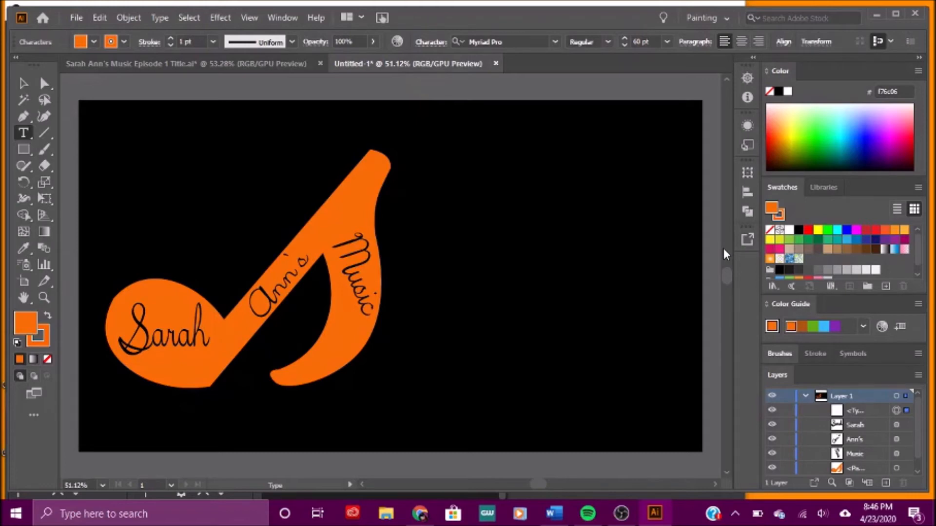
type("Ho")
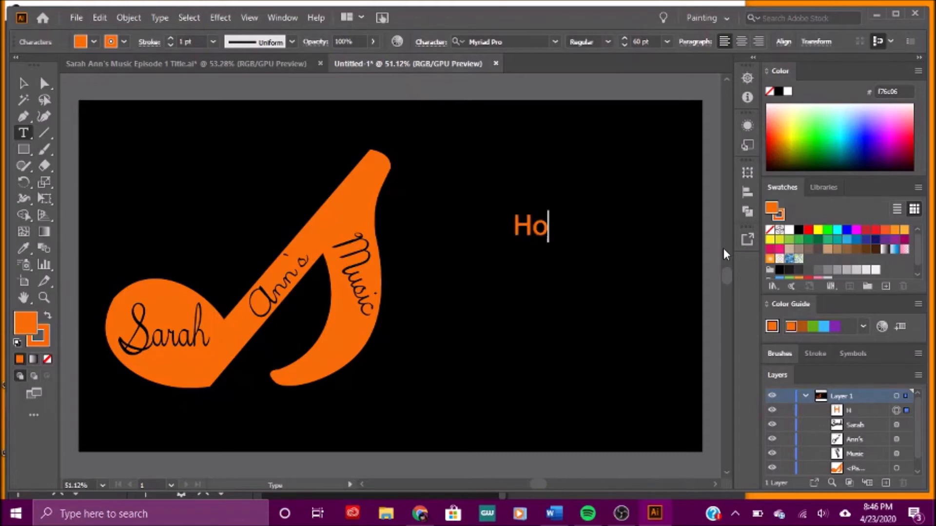
type("w to ")
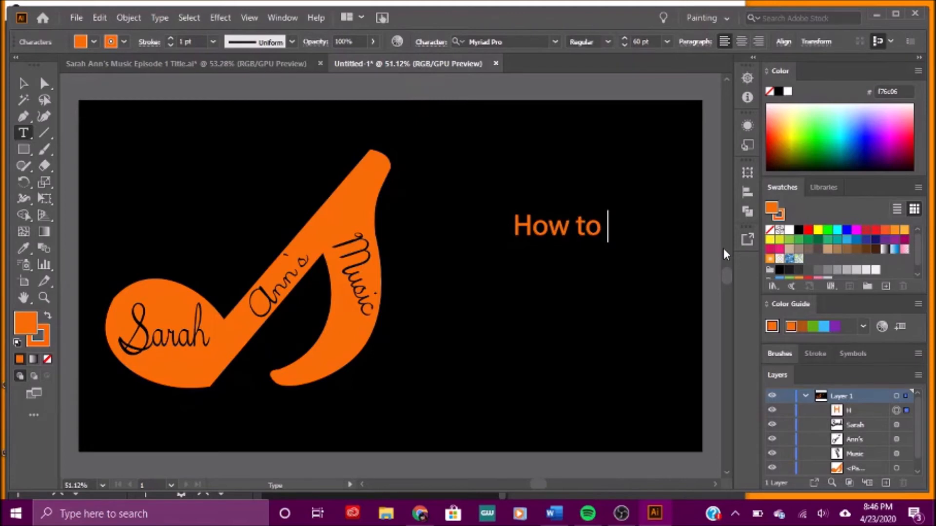
type("crea")
key("BackSpace")
key("BackSpace")
key("BackSpace")
key("BackSpace")
type("Create ")
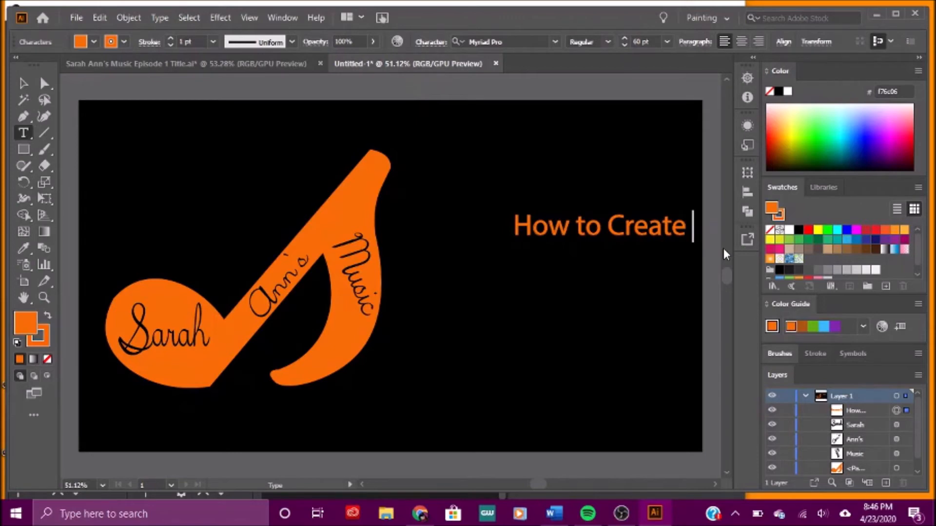
type("a Y")
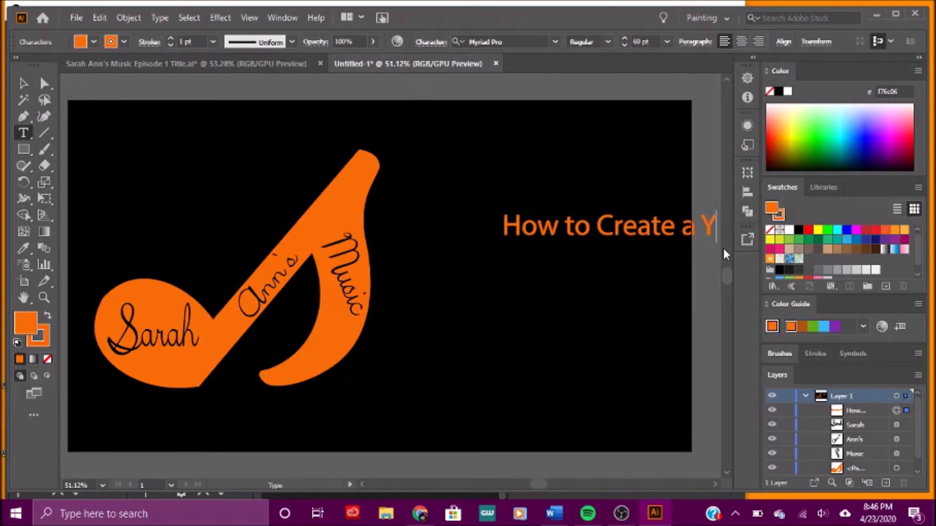
key("BackSpace")
key("BackSpace")
key("BackSpace")
key("BackSpace")
key("BackSpace")
key("BackSpace")
key("BackSpace")
key("BackSpace")
key("BackSpace")
key("BackSpace")
key("BackSpace")
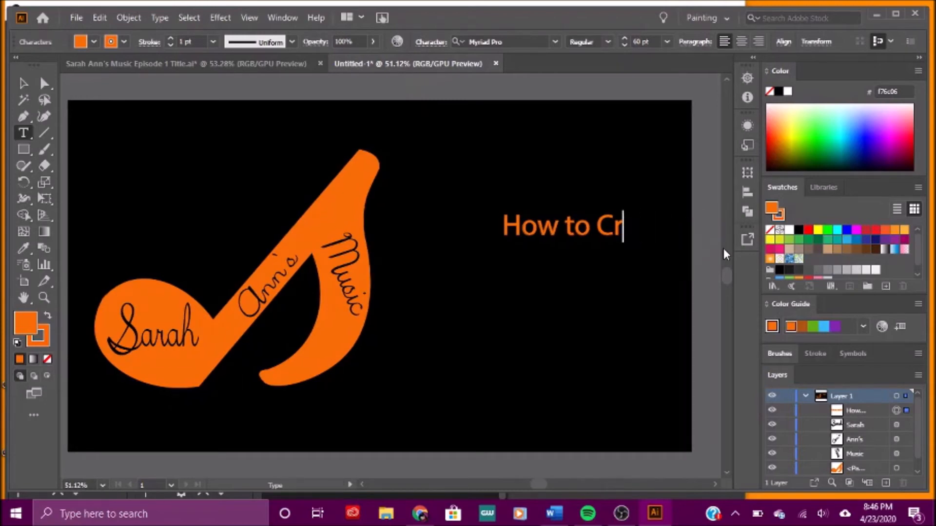
key("BackSpace")
key("BackSpace")
key("BackSpace")
key("BackSpace")
key("BackSpace")
key("BackSpace")
Enter "Using Adobe Illistrator" as the title line and move it within the black area beside the music note
type("Using A")
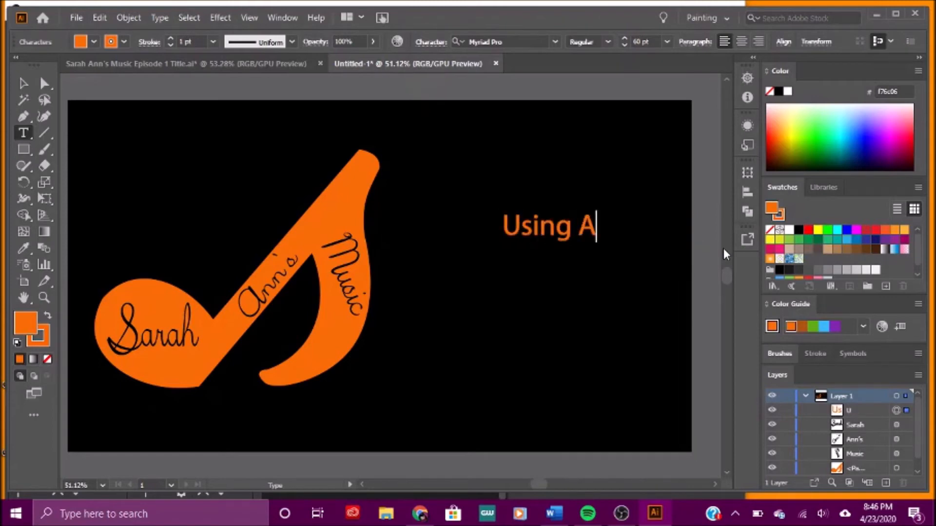
type("dobe Illi")
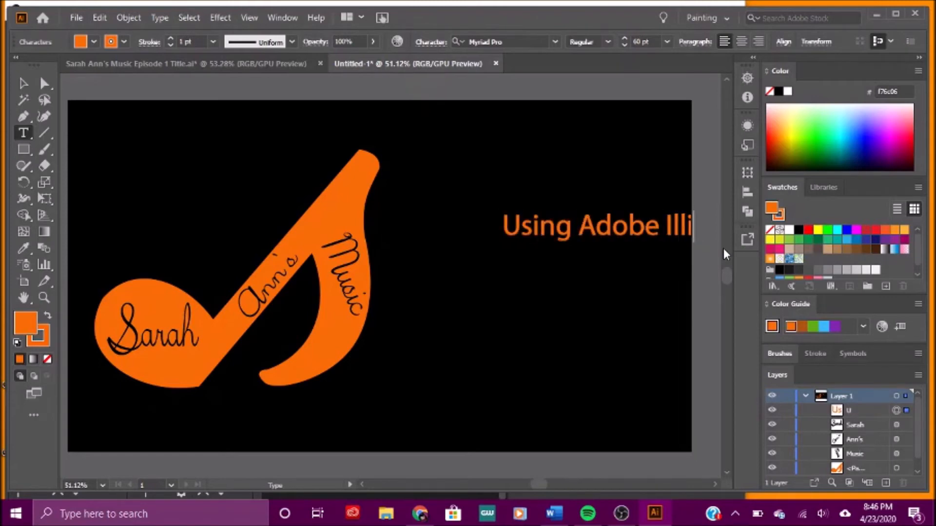
type("strator")
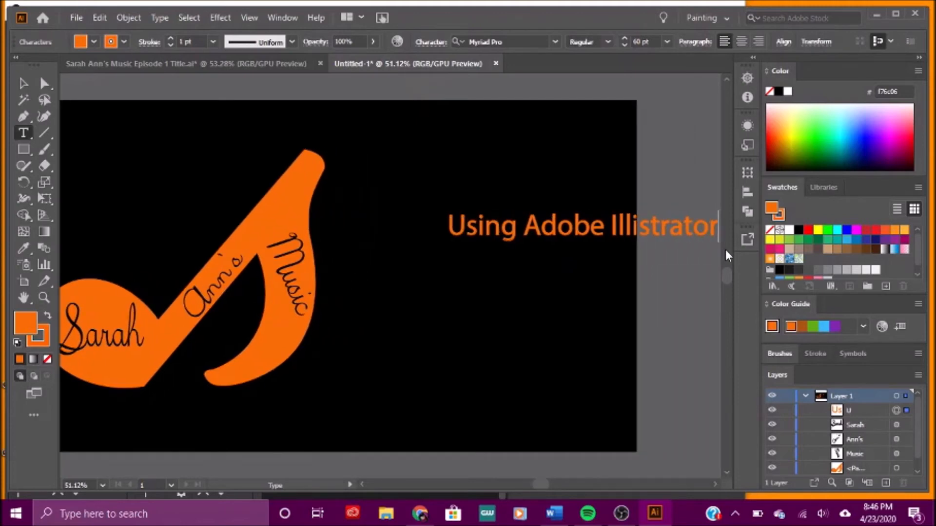
left_click(23, 84)
left_click_drag(562, 236, 469, 272)
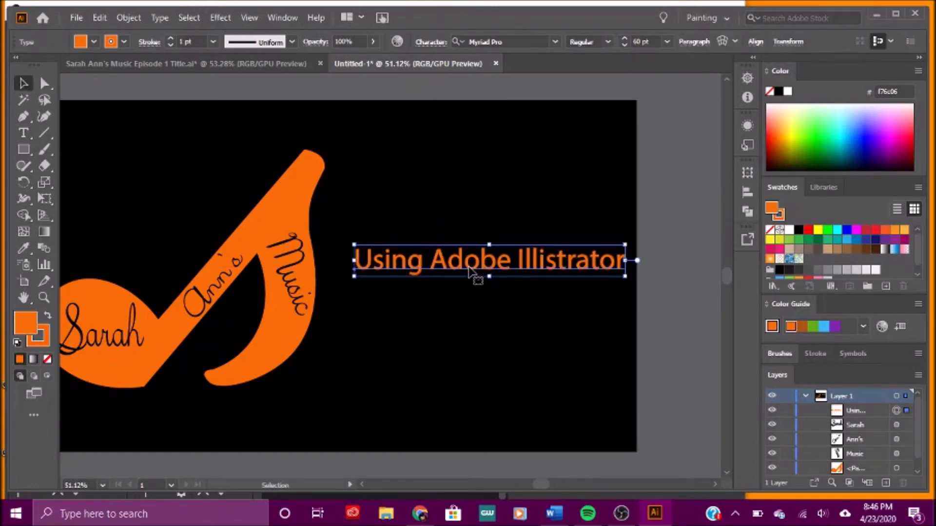
Change the font of the whole "Using Adobe Illistrator" title line to Minion Variable Concept
triple_click(468, 267)
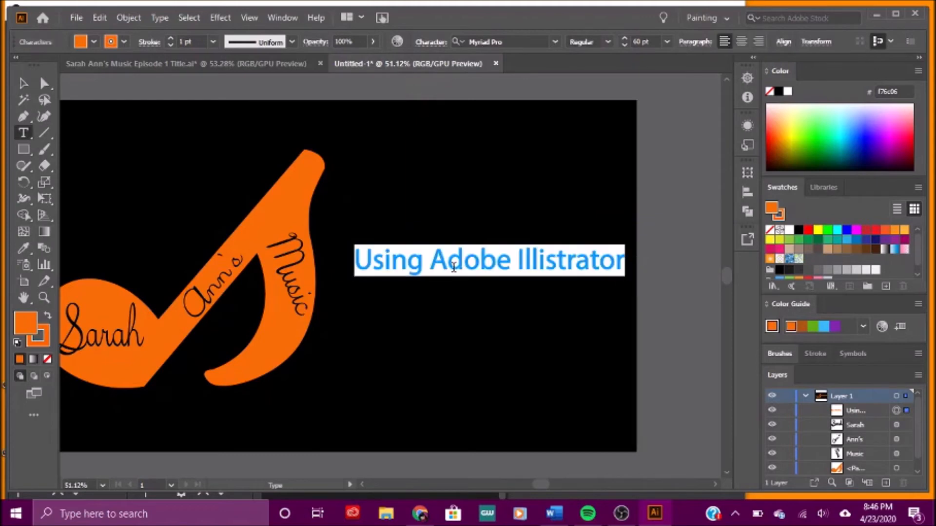
left_click(542, 45)
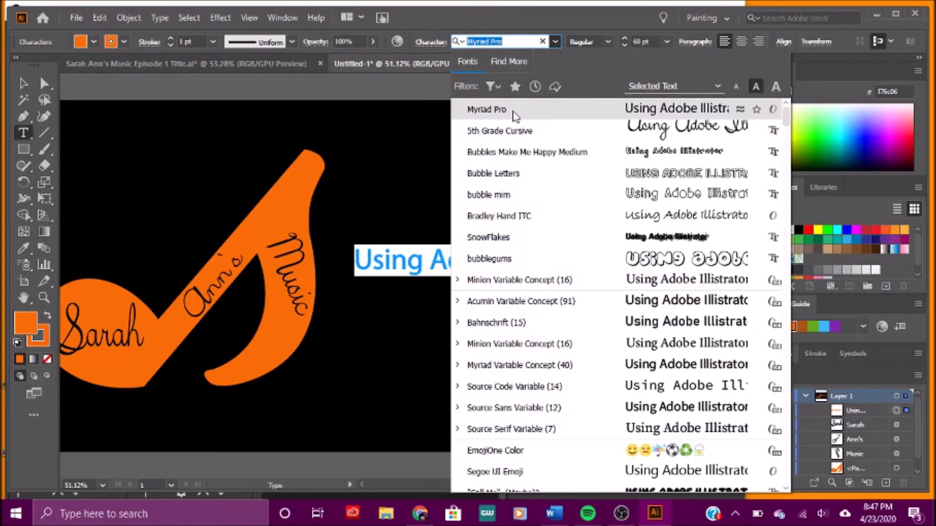
left_click(518, 283)
Correct the misspelled last word of the title line so it reads "Using Adobe Illustrator", and finish editing the text
left_click(623, 262)
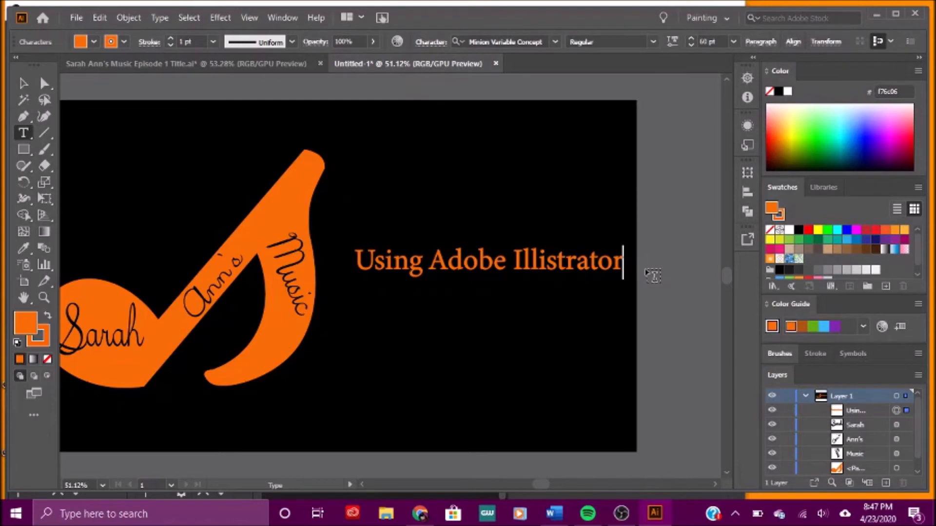
left_click(549, 264)
key("BackSpace")
type("u")
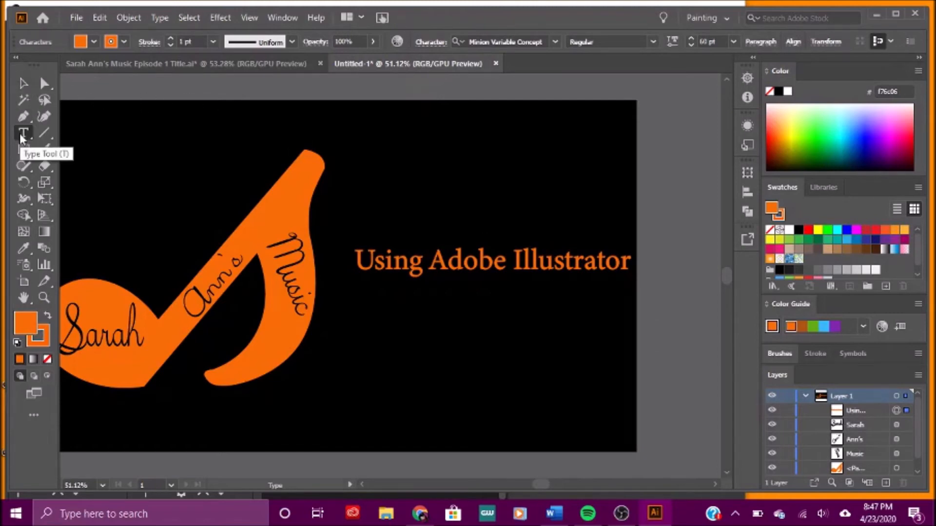
left_click(23, 84)
left_click(317, 100)
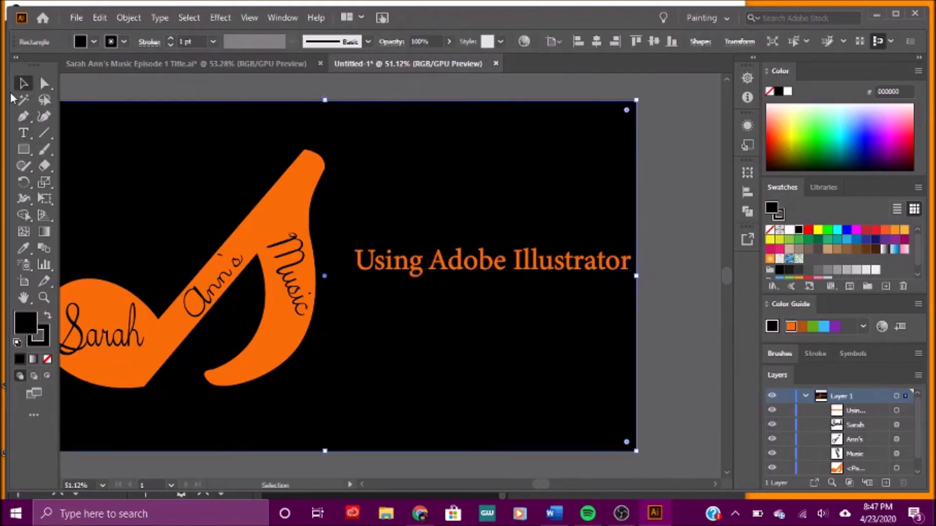
Add a second text line below the "Using Adobe Illustrator" title and apply the music note's orange to it with the Eyedropper
left_click(23, 134)
left_click(450, 316)
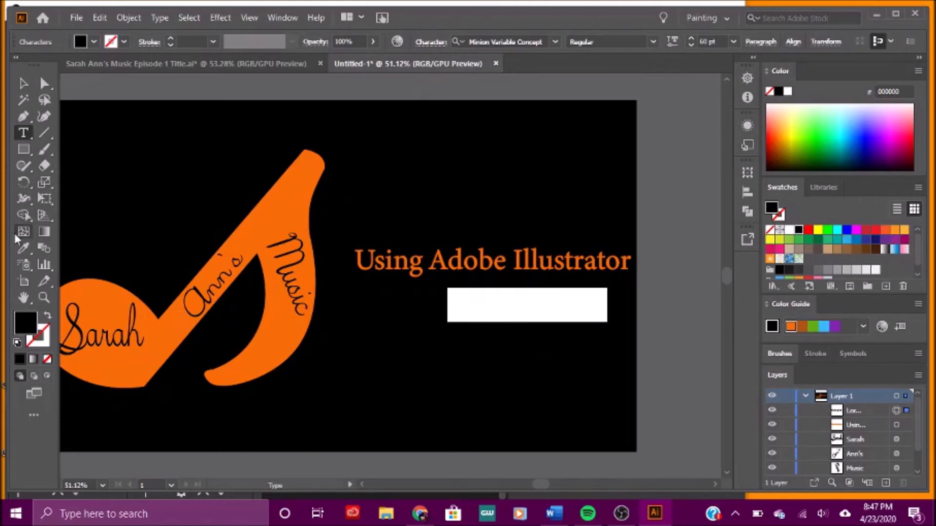
left_click(21, 247)
left_click(263, 186)
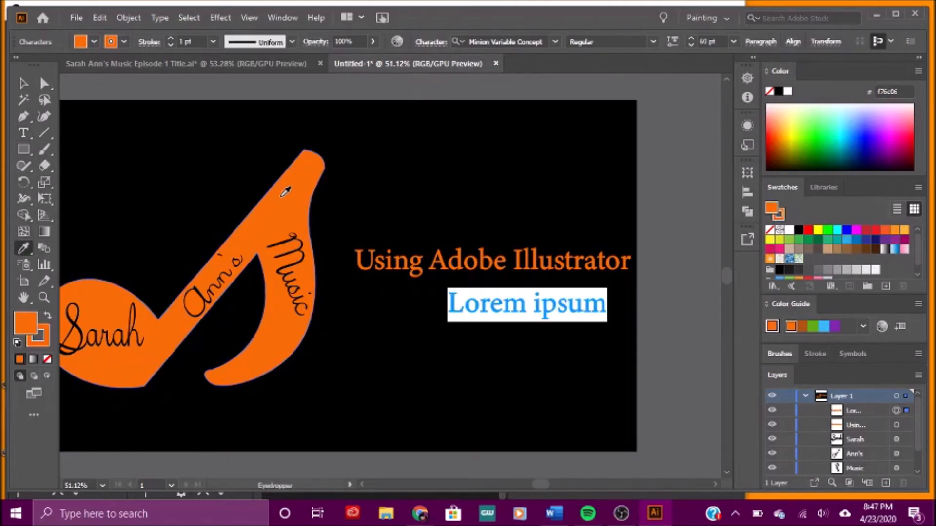
Delete the whole Lorem ipsum placeholder from the second text line, keeping the text object open for editing
left_click(23, 85)
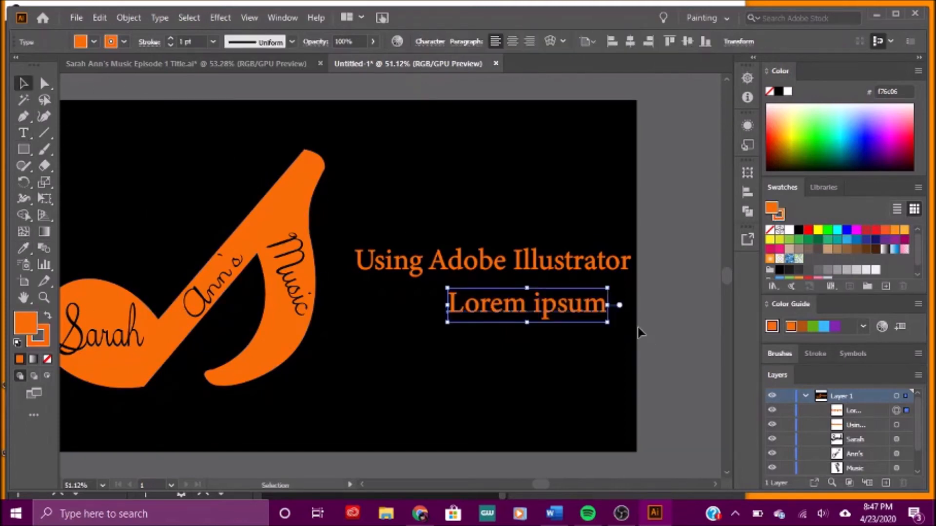
key("t")
left_click(601, 305)
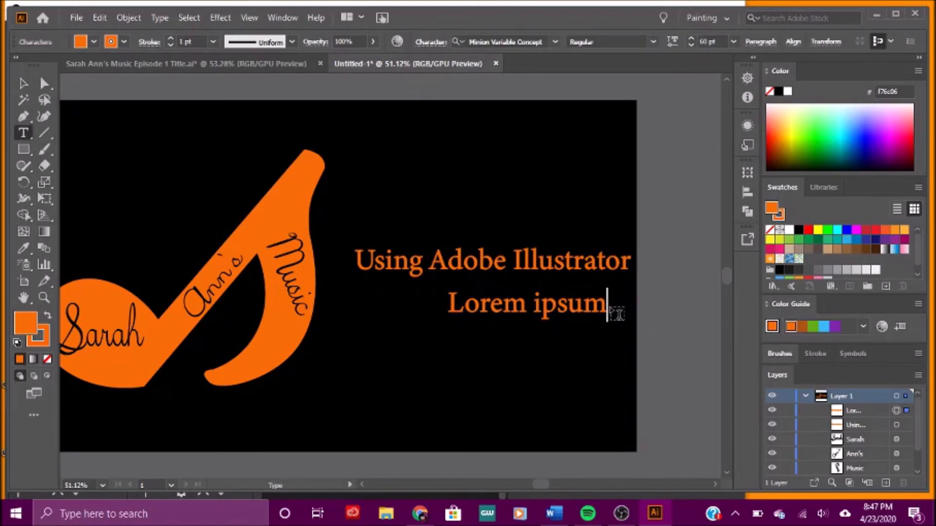
key("BackSpace")
key("BackSpace")
key("BackSpace")
key("BackSpace")
key("BackSpace")
key("BackSpace")
key("BackSpace")
key("BackSpace")
key("BackSpace")
key("BackSpace")
key("BackSpace")
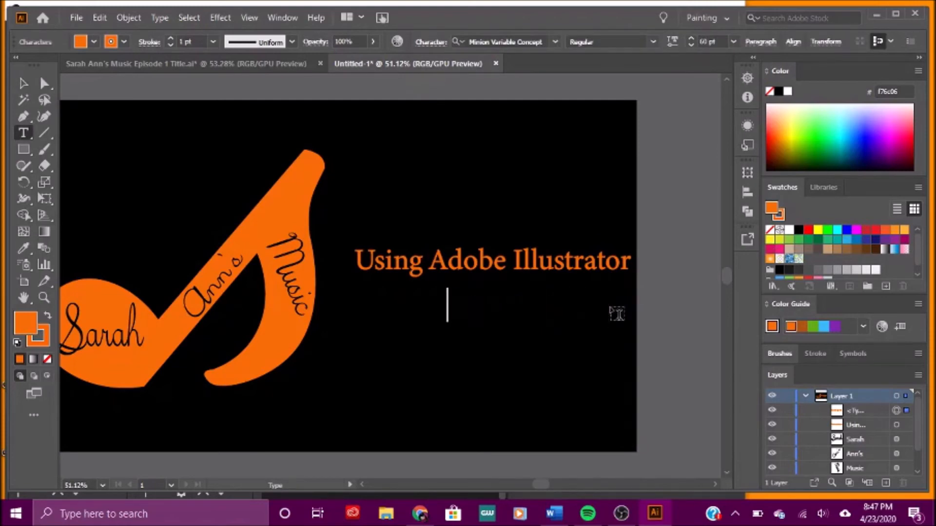
Enter "to Create a YouTube" in the second text object and start a new line after it
type("to Create a YouTube Thum")
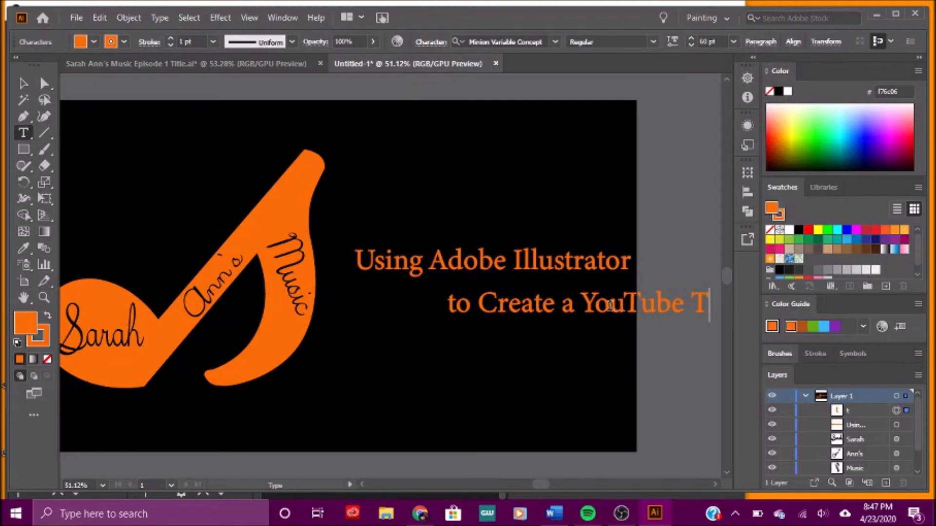
key("BackSpace")
key("BackSpace")
key("BackSpace")
key("BackSpace")
key("Return")
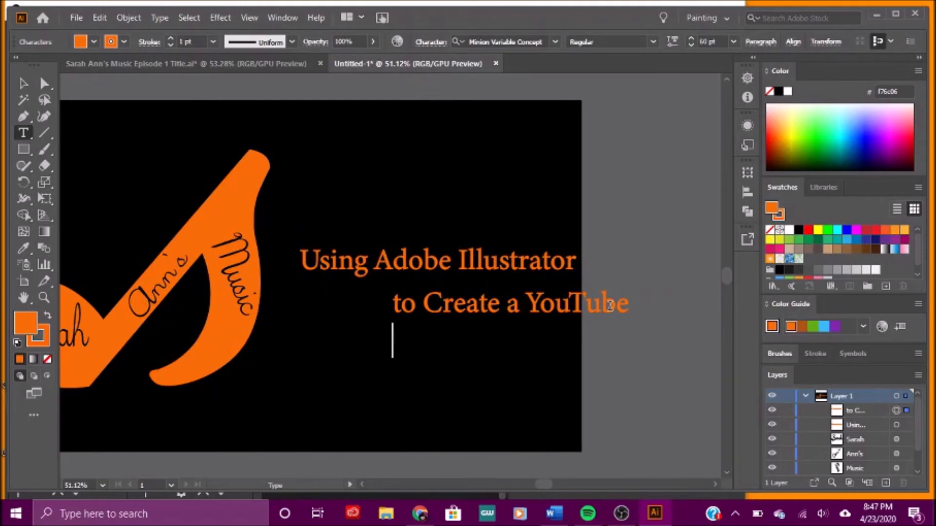
Enter "Thumbnail" on the line below "to Create a YouTube" and finish editing the text object
type("Thumnail")
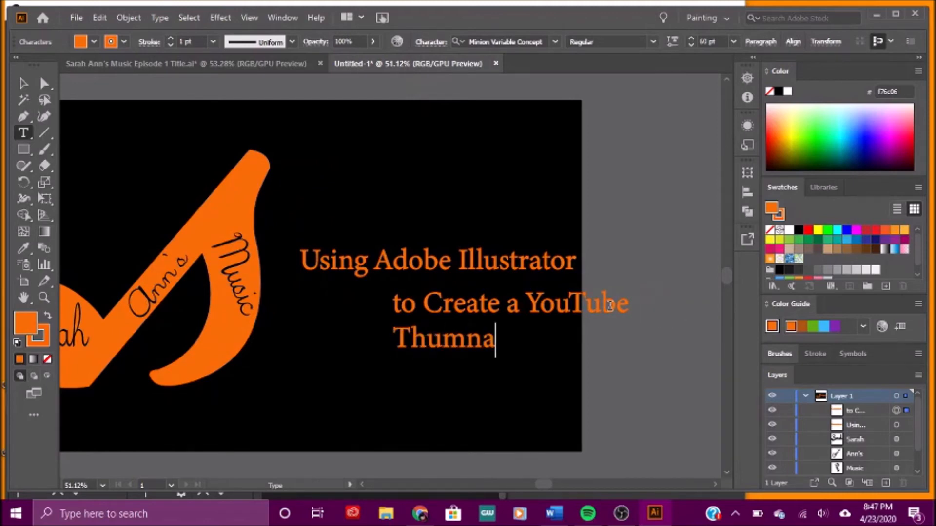
key("BackSpace")
key("BackSpace")
key("BackSpace")
key("BackSpace")
type("bnail")
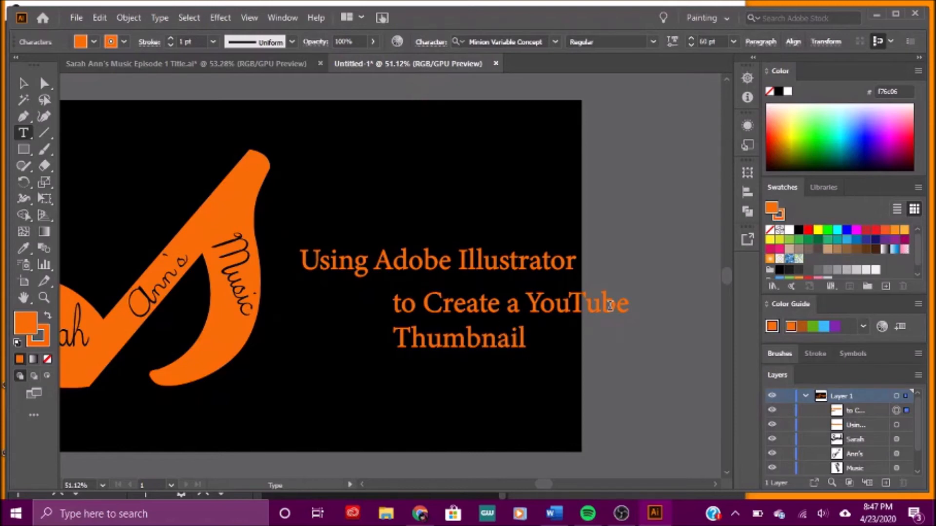
left_click(23, 83)
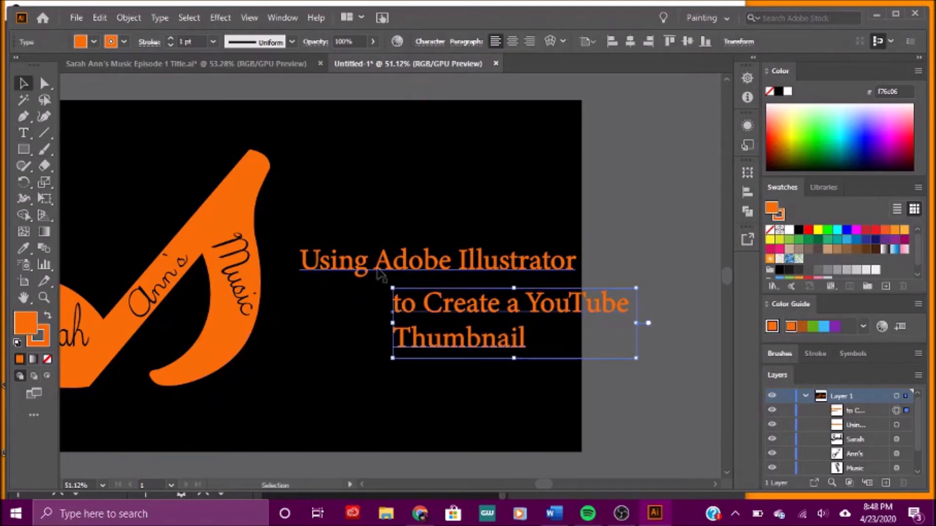